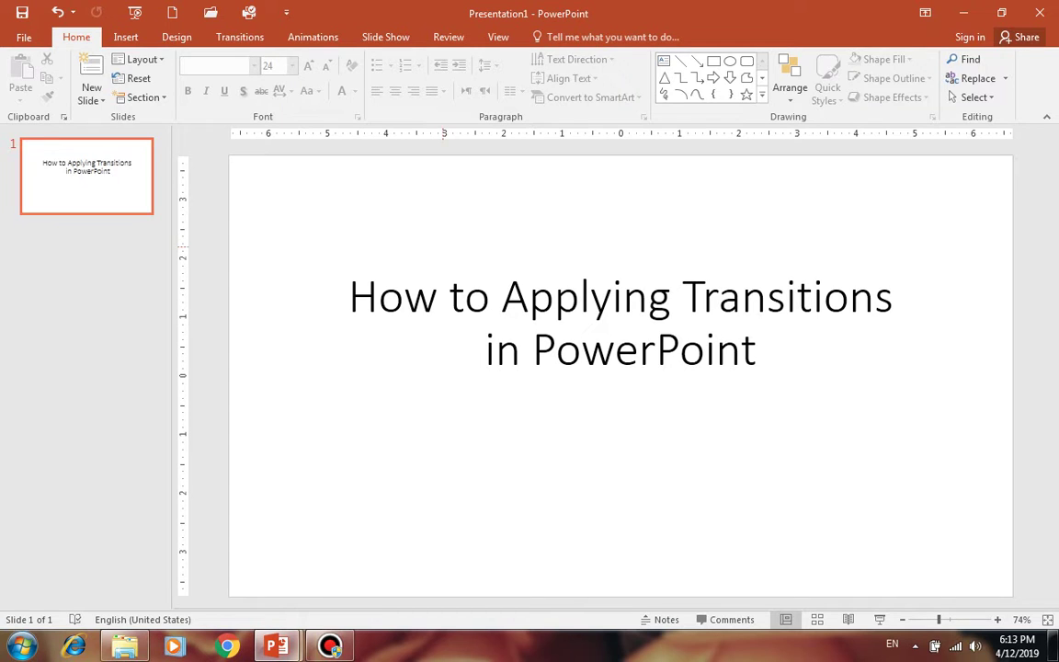
# Select parts of the title text, including 'How to' and the word 'Transitions', then deselect it.
pyautogui.click(349, 297)
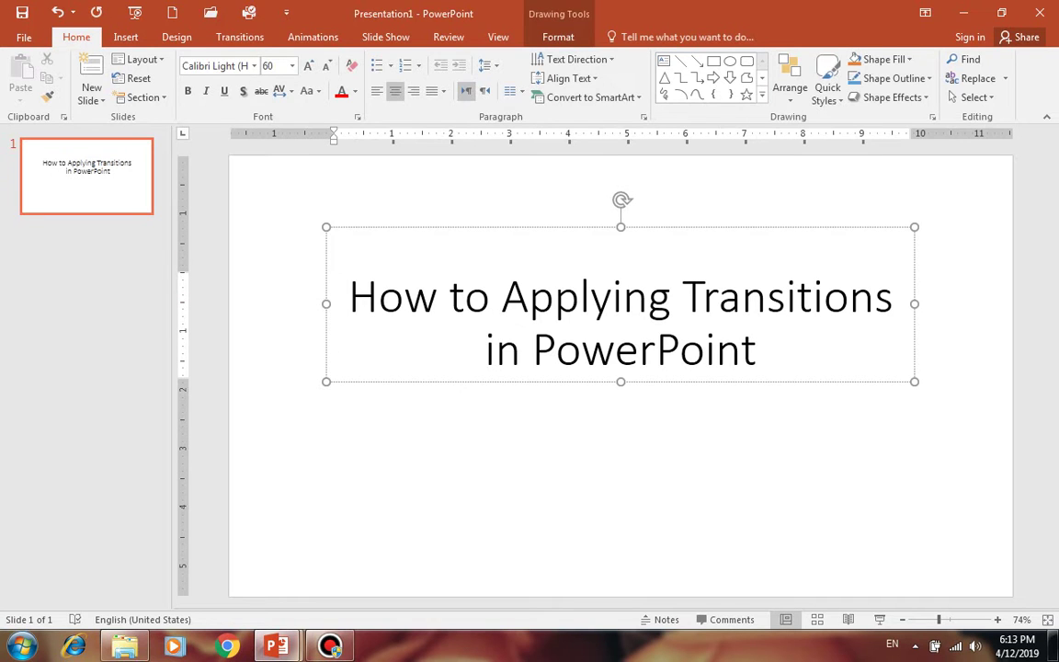
pyautogui.moveTo(350, 297); pyautogui.dragTo(896, 299)
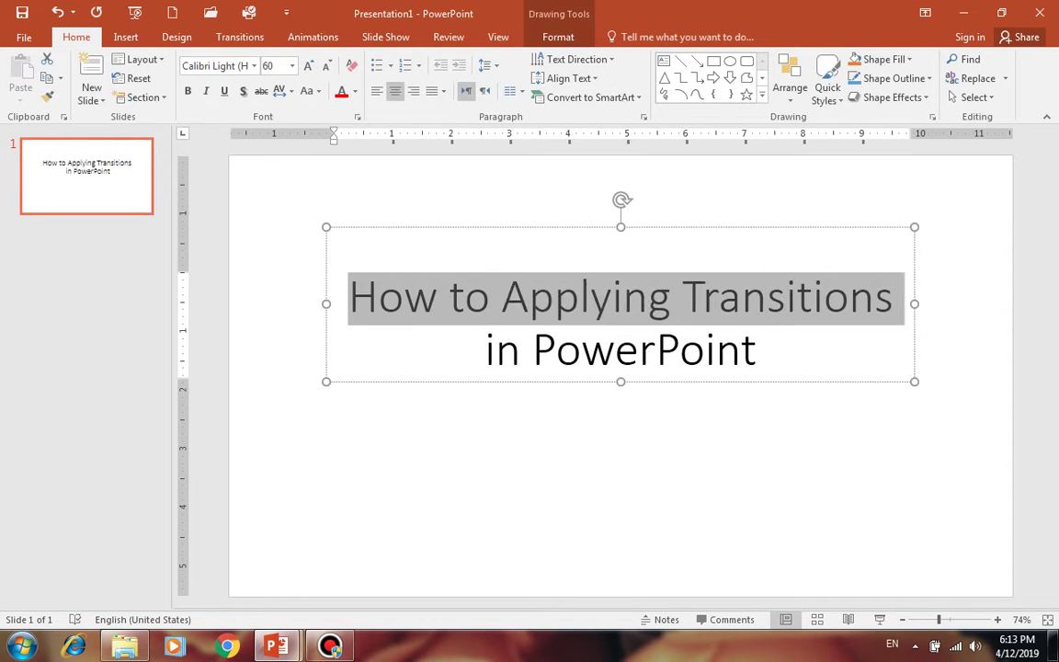
pyautogui.moveTo(486, 350); pyautogui.dragTo(756, 350)
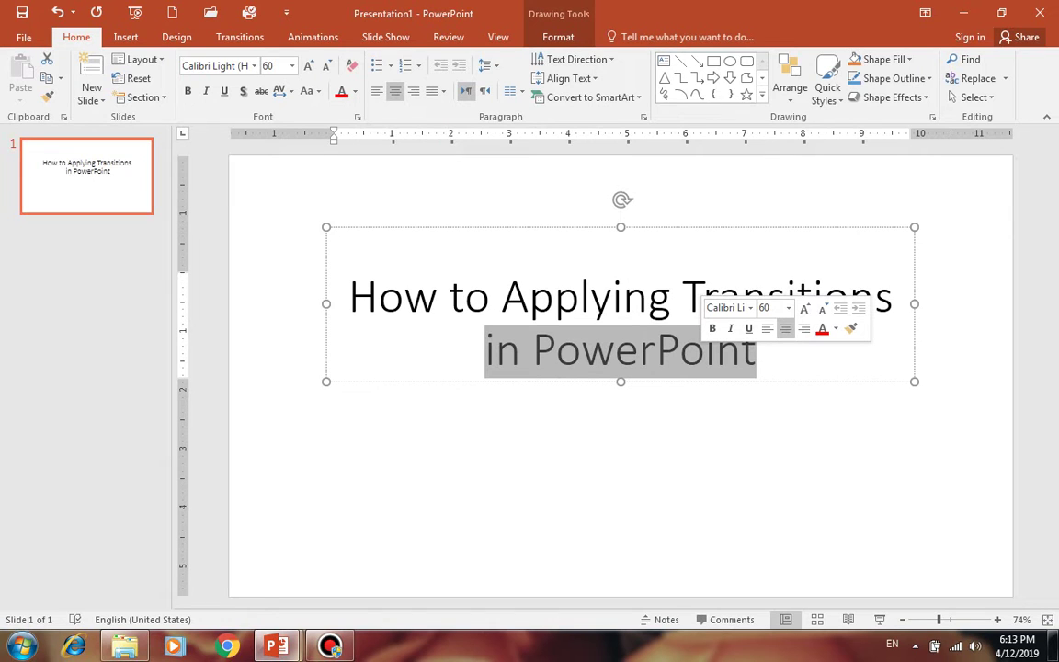
pyautogui.click(464, 297)
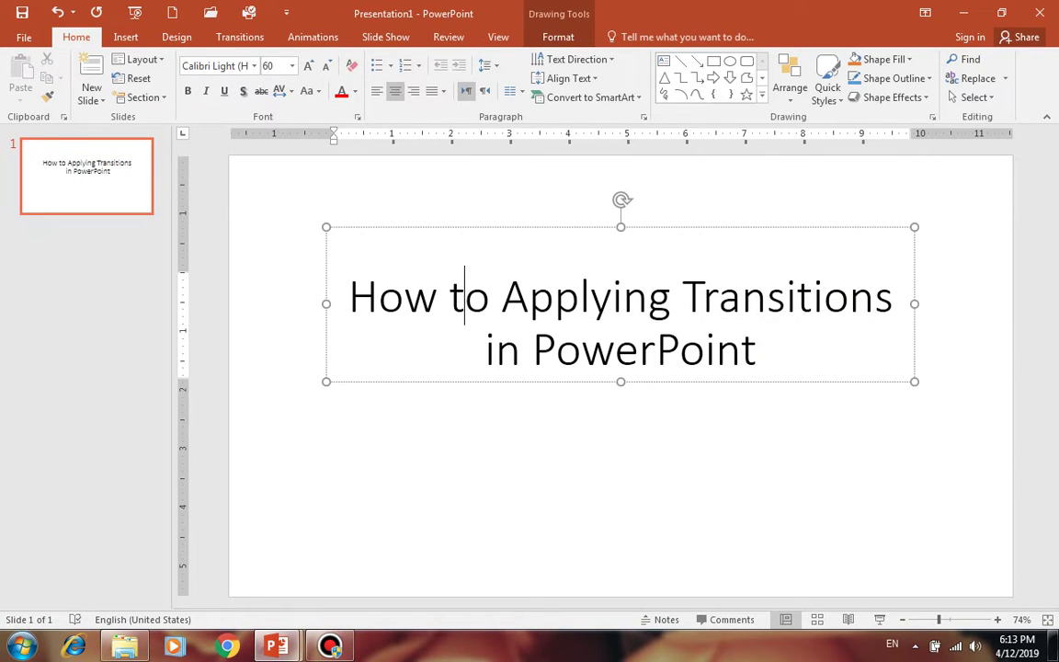
pyautogui.click(787, 297)
pyautogui.doubleClick(786, 297)
pyautogui.click(526, 386)
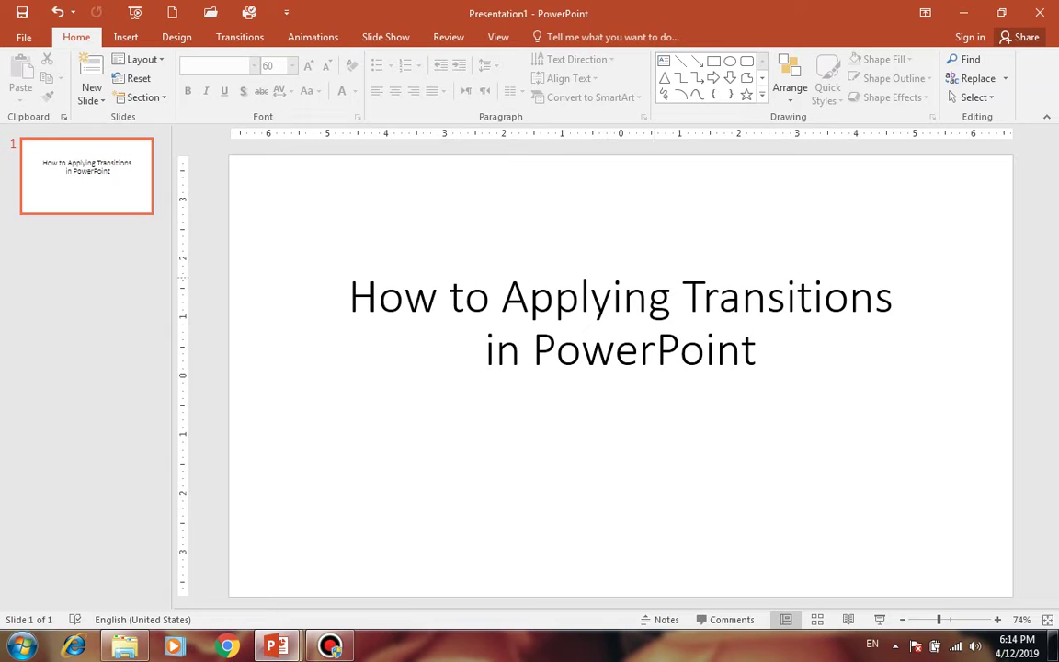
# Switch to the 19-slide Lorem Ipsum presentation, browse its slides and show the transition settings.
pyautogui.moveTo(276, 646)
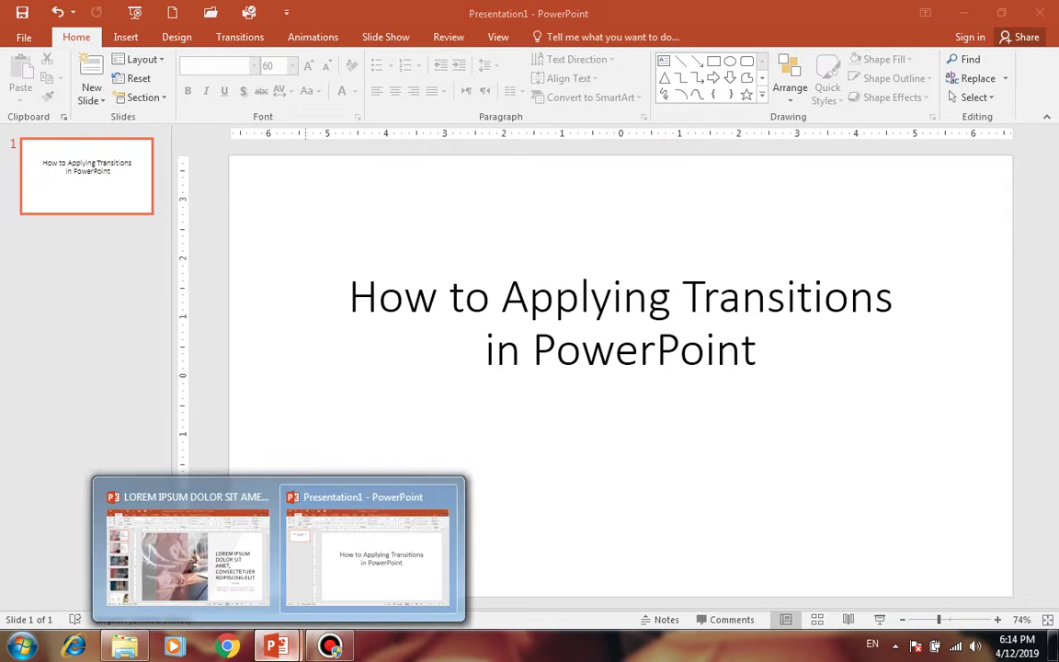
pyautogui.click(170, 510)
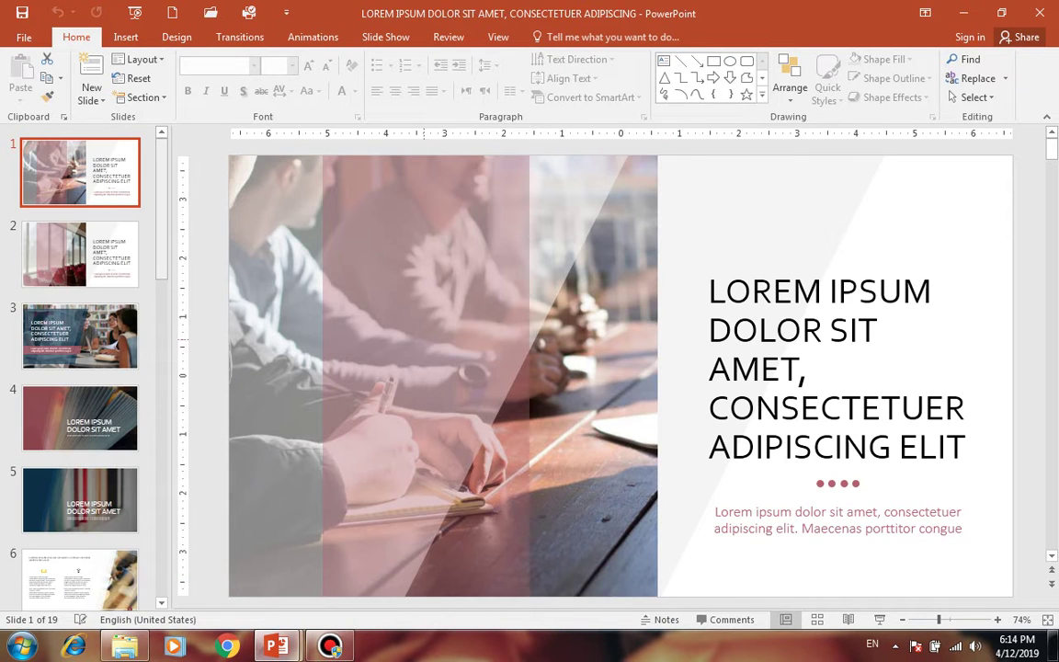
pyautogui.scroll(-2, 80, 367)
pyautogui.scroll(-8, 80, 368)
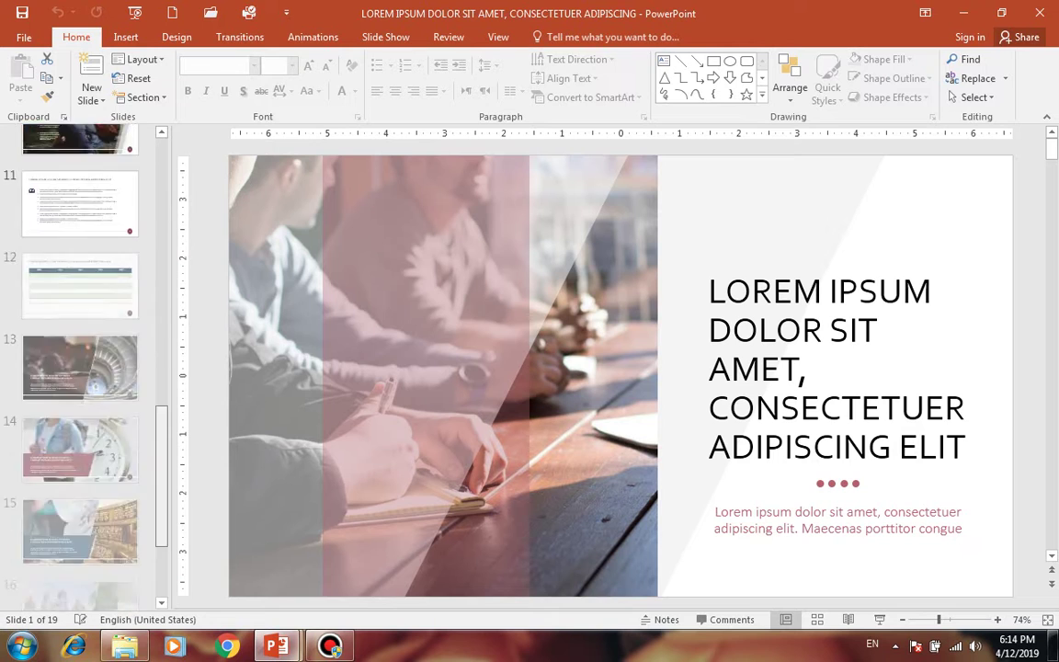
pyautogui.scroll(-3, 79, 368)
pyautogui.scroll(-1, 80, 368)
pyautogui.scroll(8, 80, 368)
pyautogui.scroll(5, 80, 368)
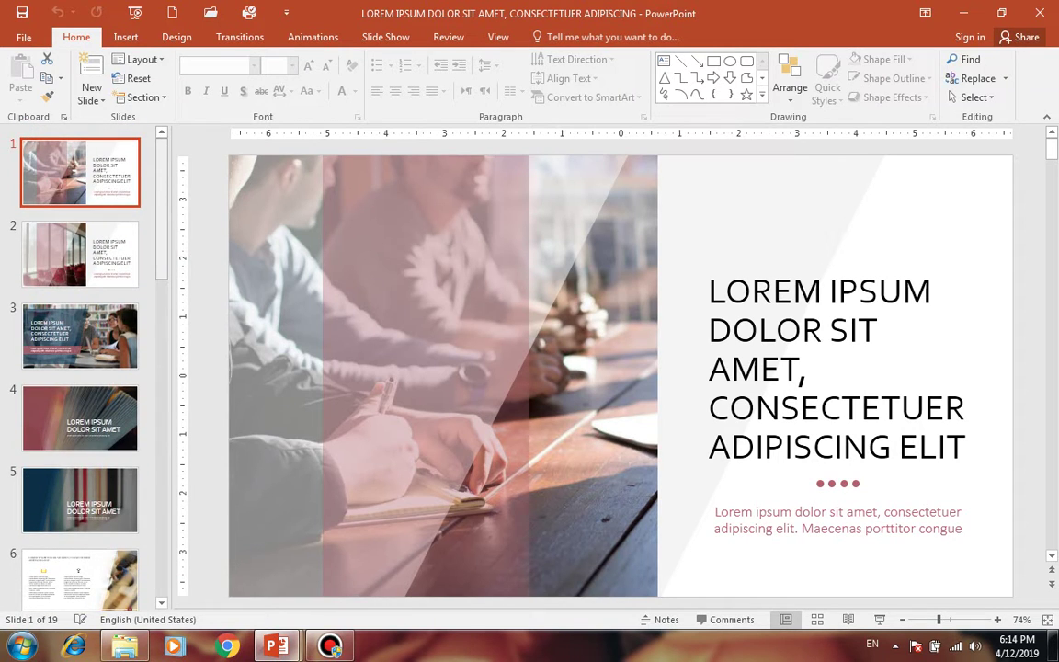
pyautogui.click(239, 37)
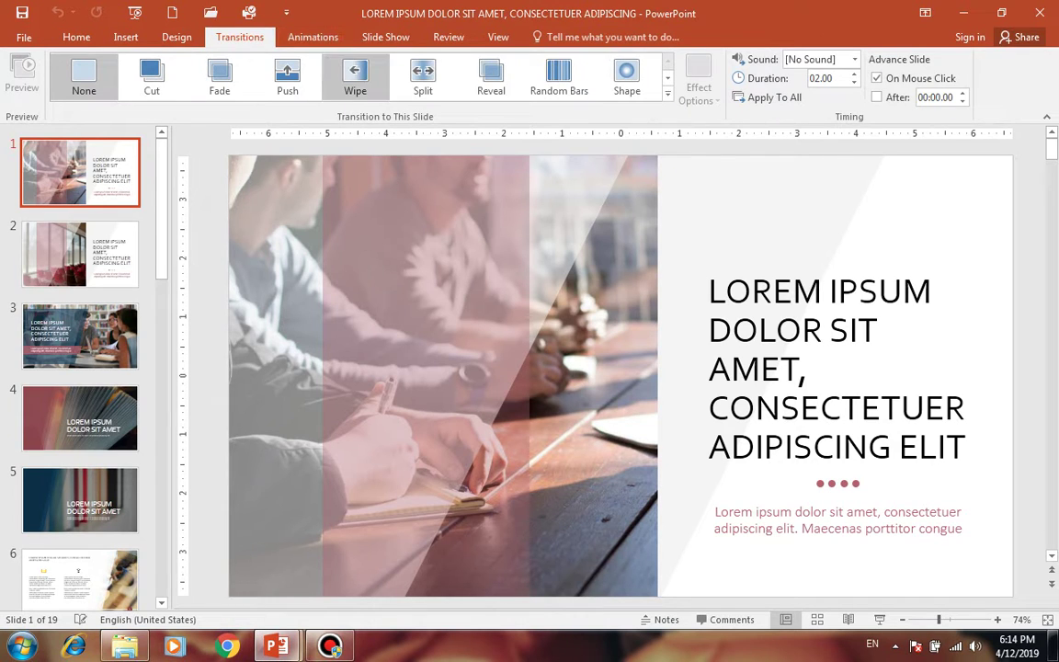
# Try Fade, then give slide 1 a Push transition coming from the left.
pyautogui.click(218, 75)
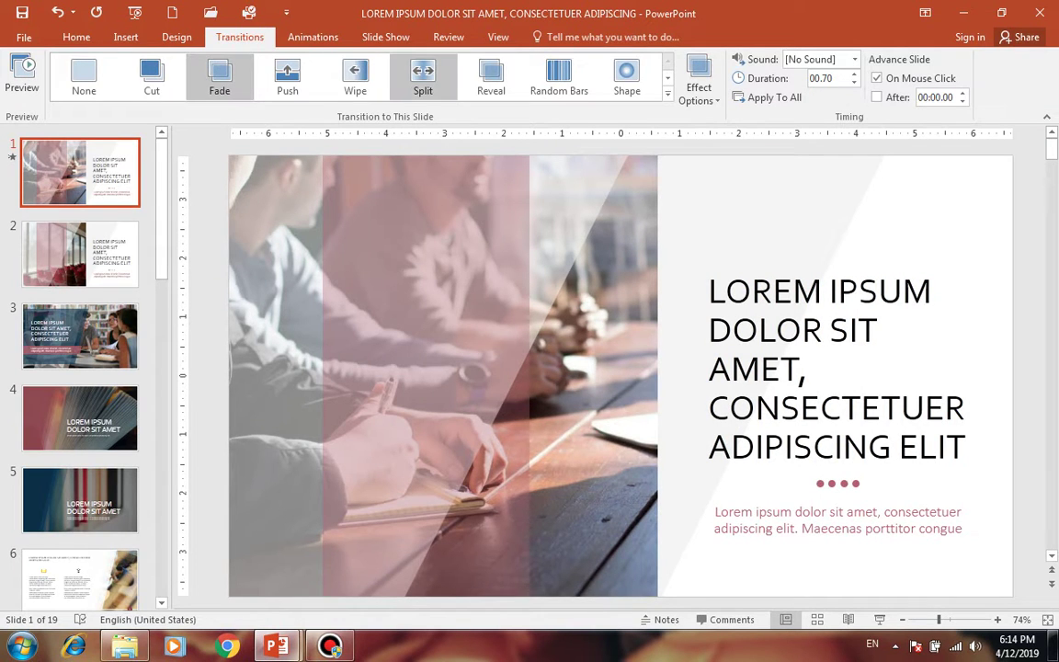
pyautogui.click(288, 75)
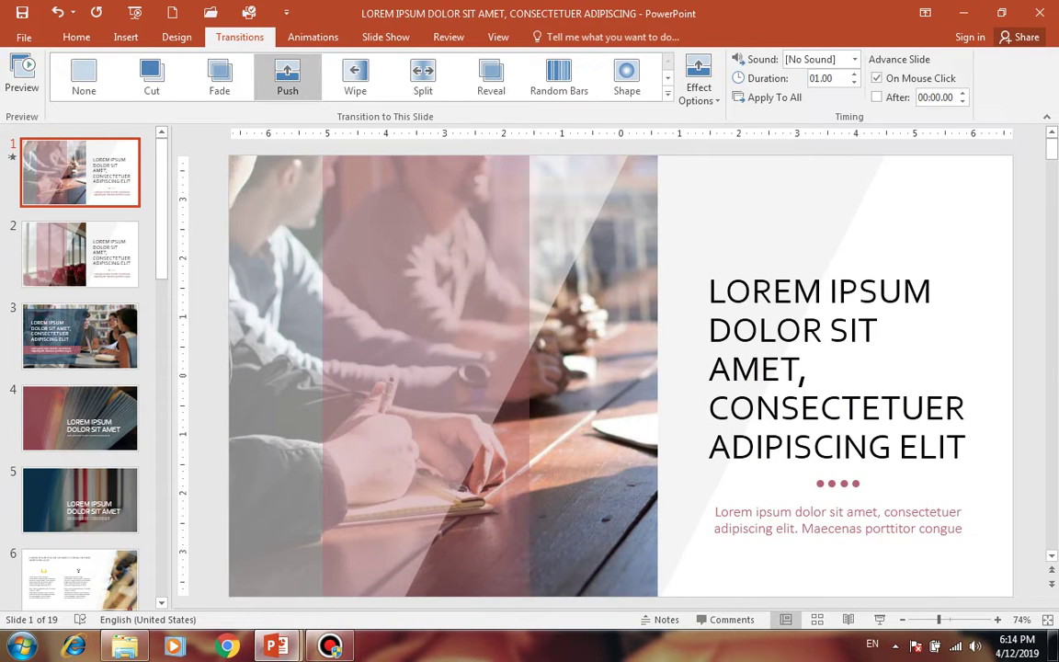
pyautogui.click(698, 88)
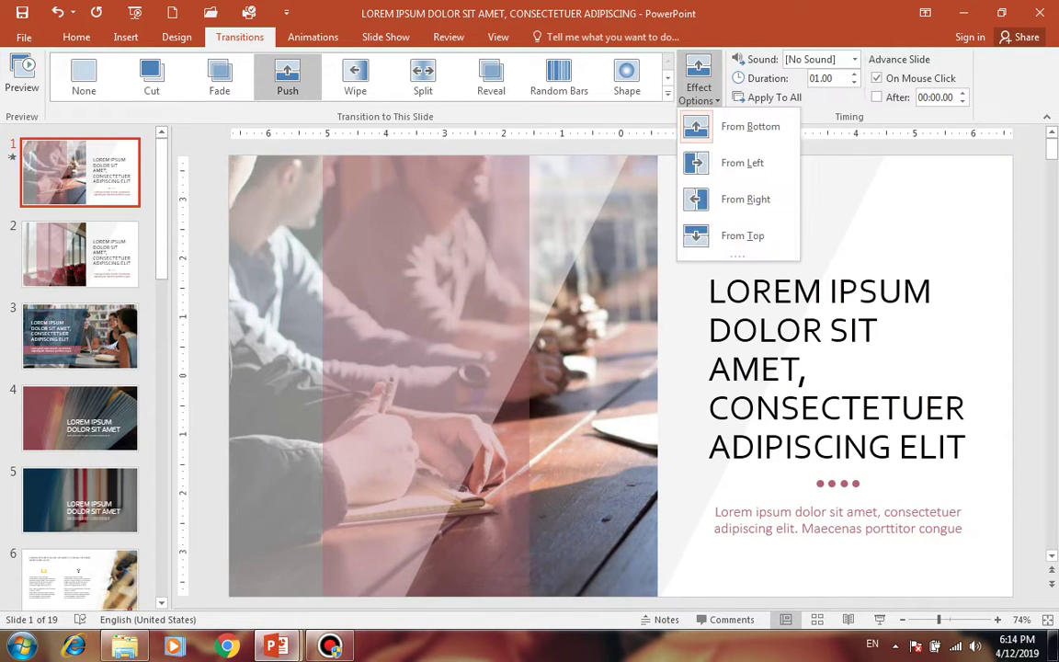
pyautogui.click(742, 163)
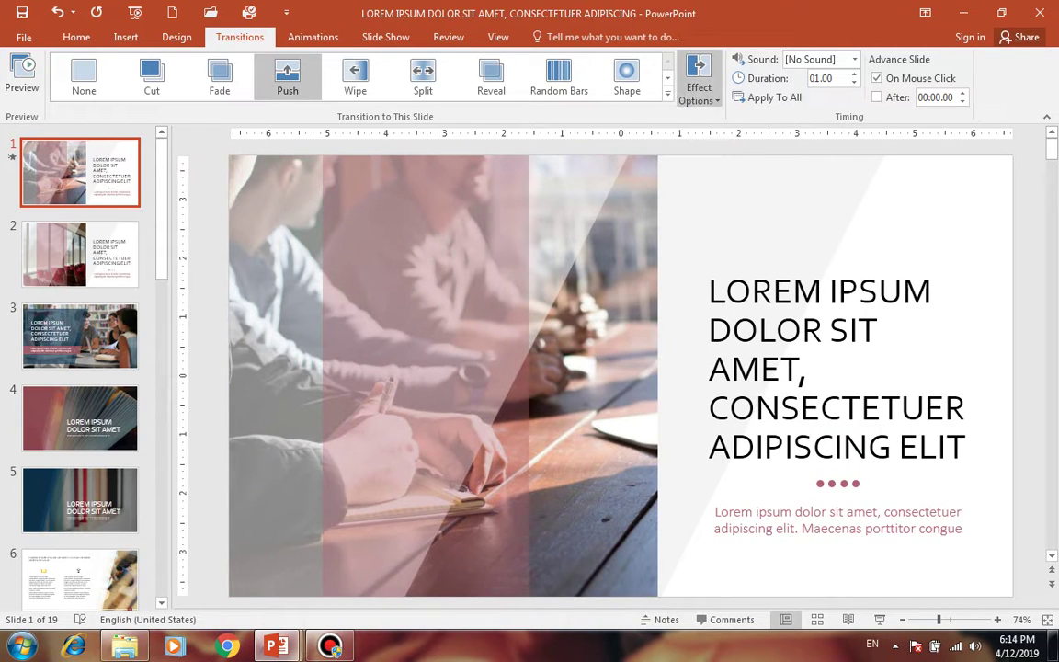
# Cycle the Push direction through From Right and From Bottom, ending on From Top.
pyautogui.click(698, 87)
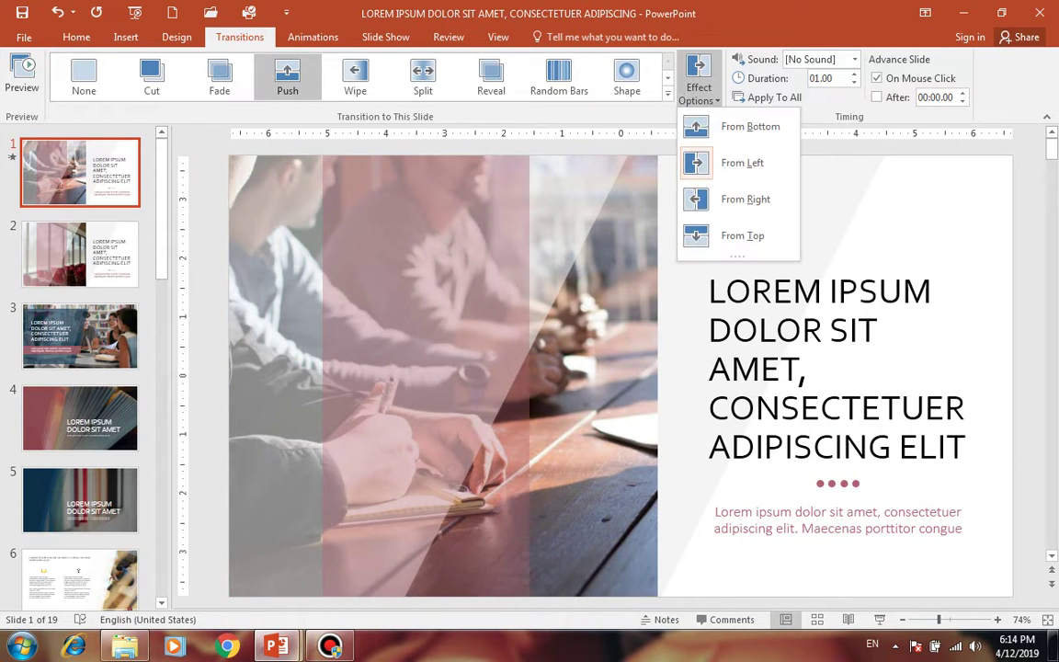
pyautogui.click(742, 199)
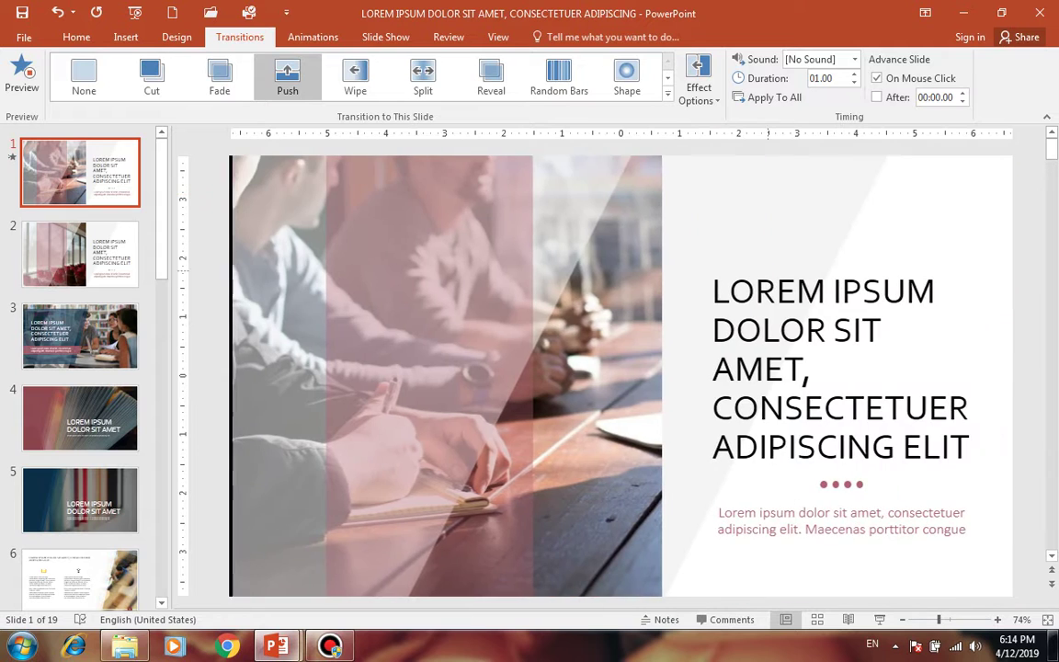
pyautogui.click(698, 88)
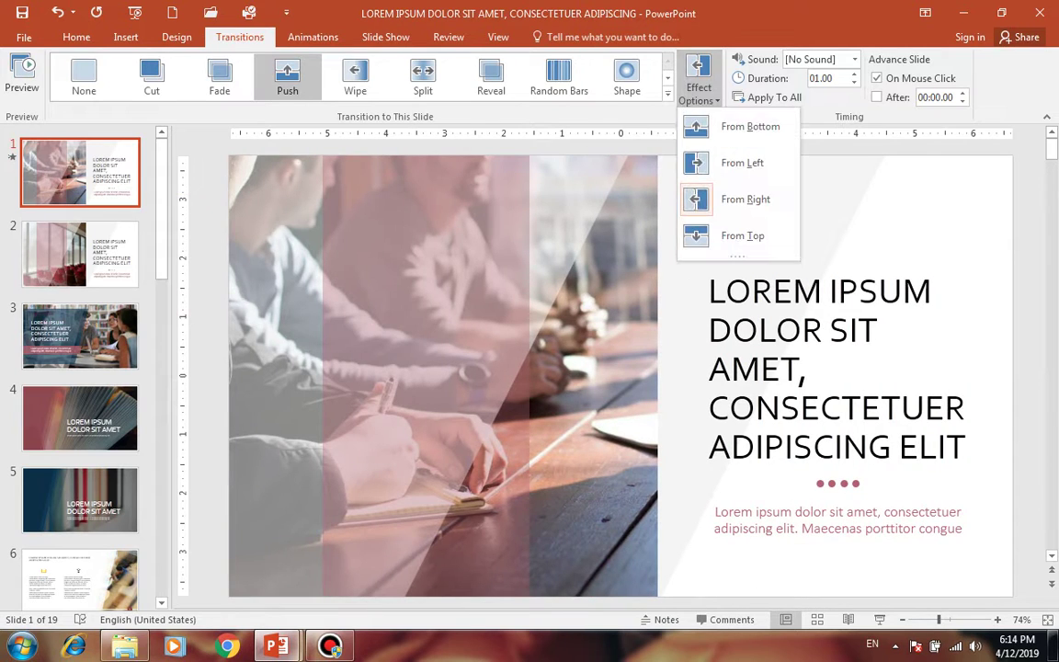
pyautogui.click(746, 126)
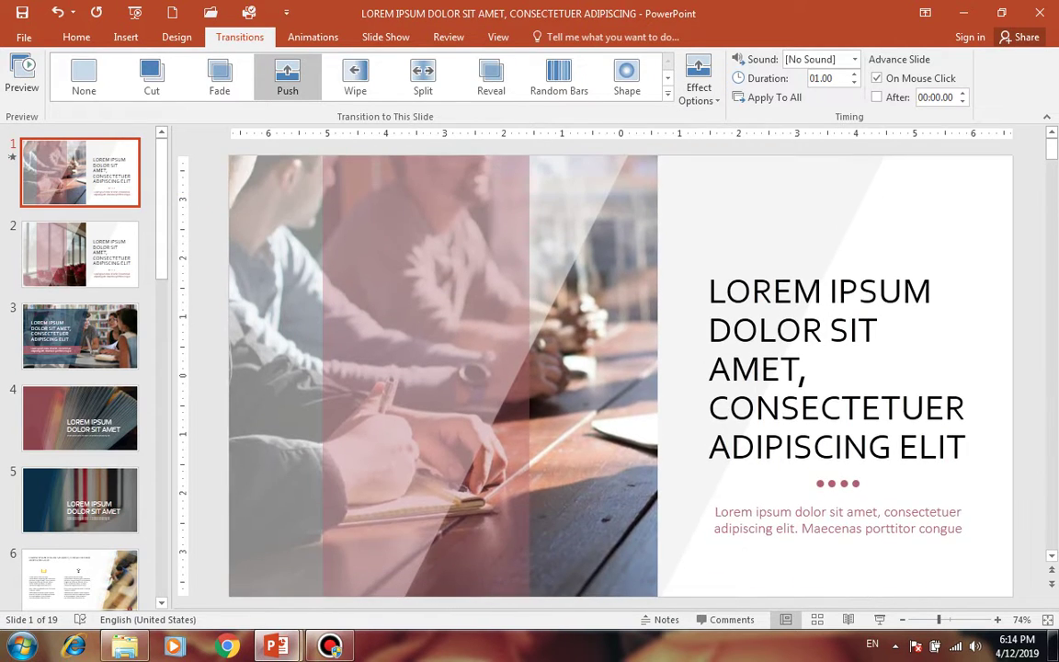
pyautogui.click(698, 88)
pyautogui.click(739, 212)
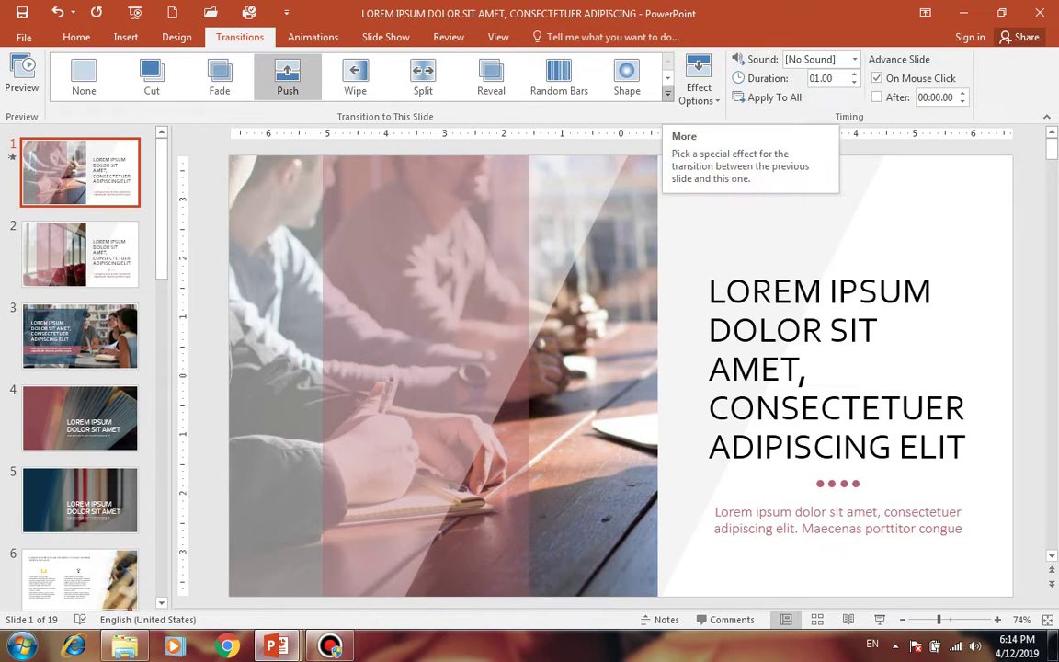
# Change slide 1's transition to Cube, trying From Left and then From Right.
pyautogui.click(667, 93)
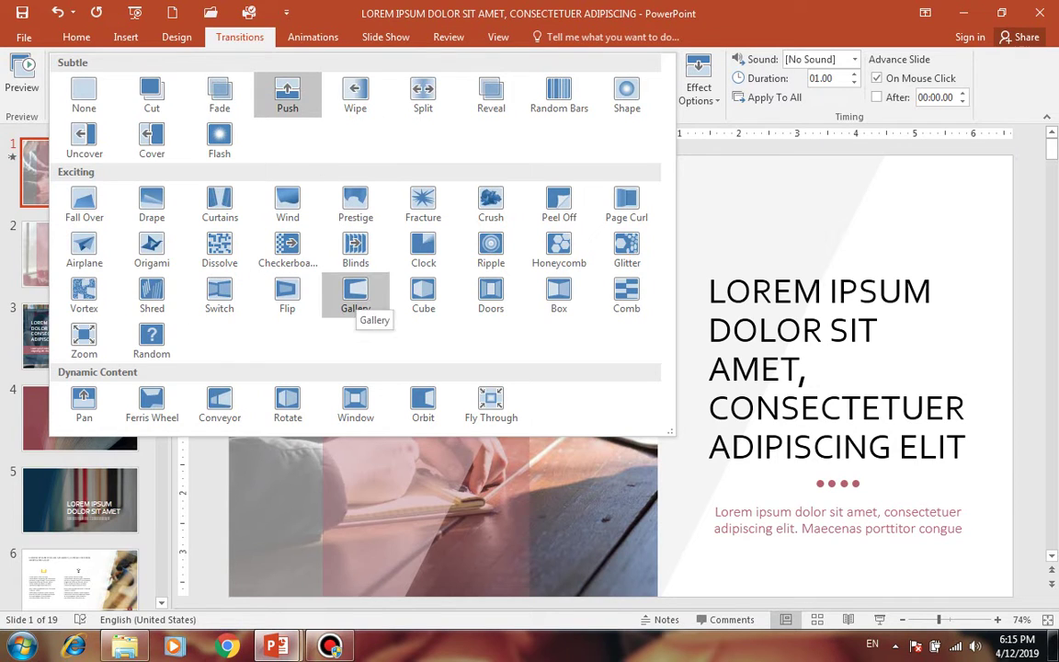
pyautogui.click(422, 296)
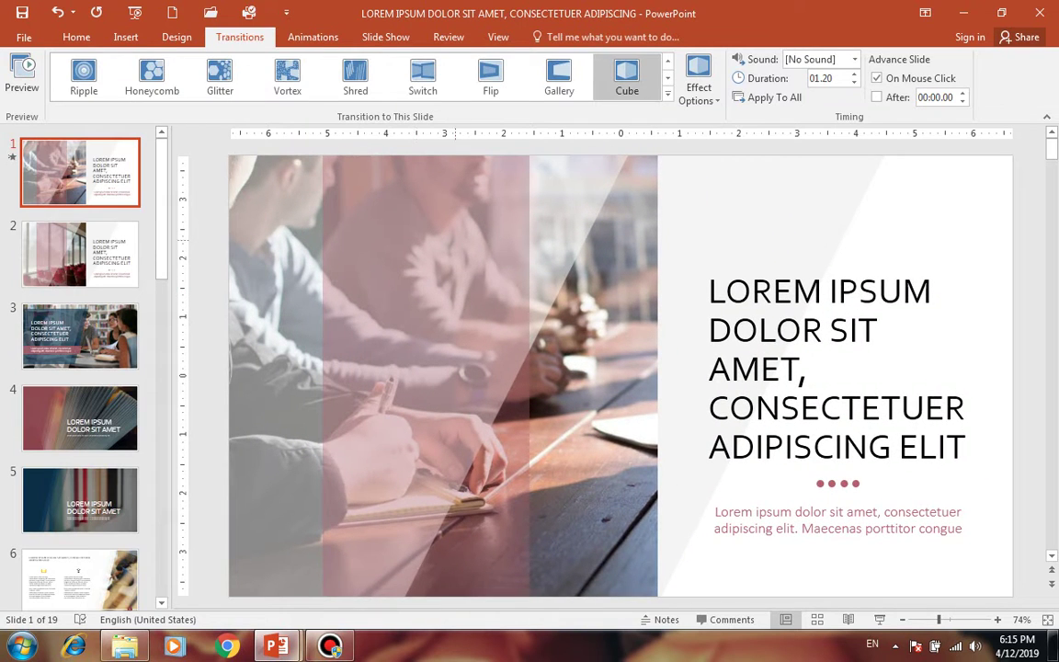
pyautogui.click(699, 88)
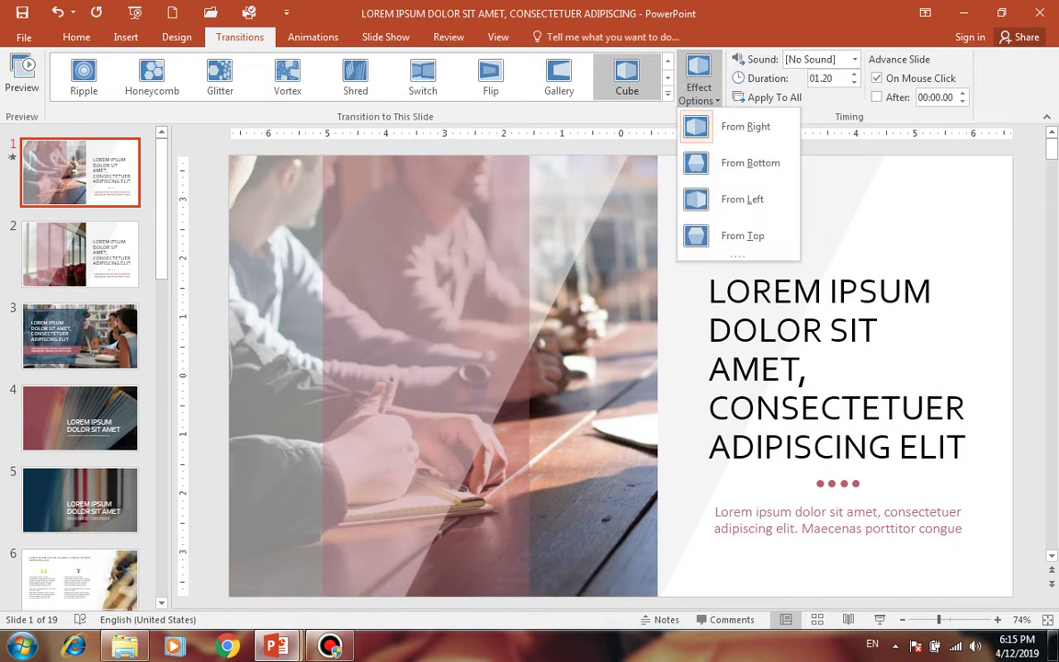
pyautogui.click(712, 264)
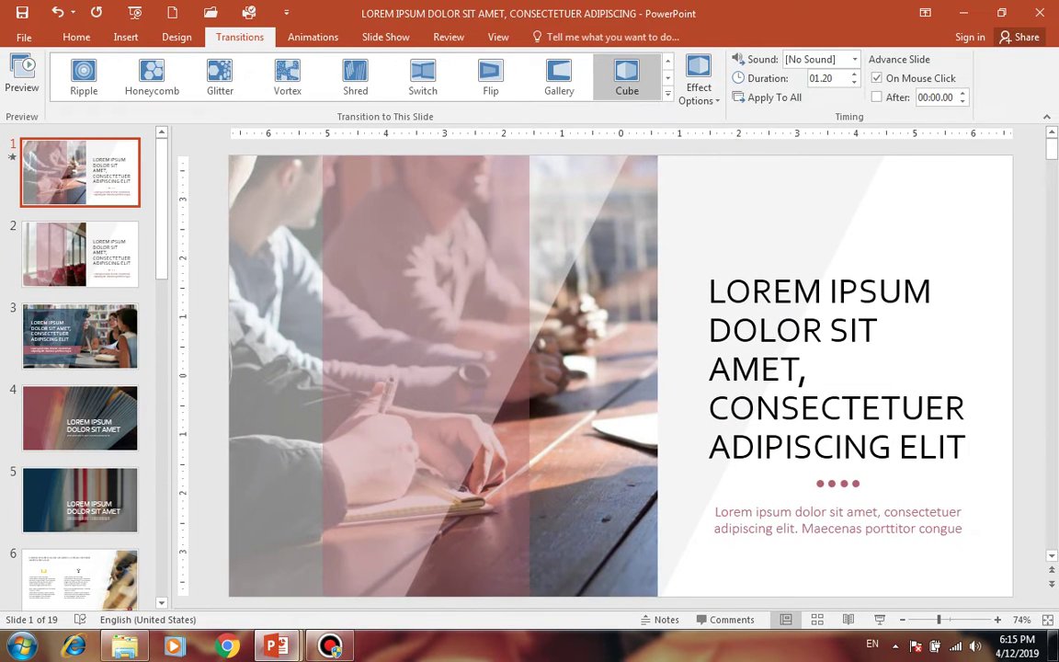
pyautogui.click(698, 88)
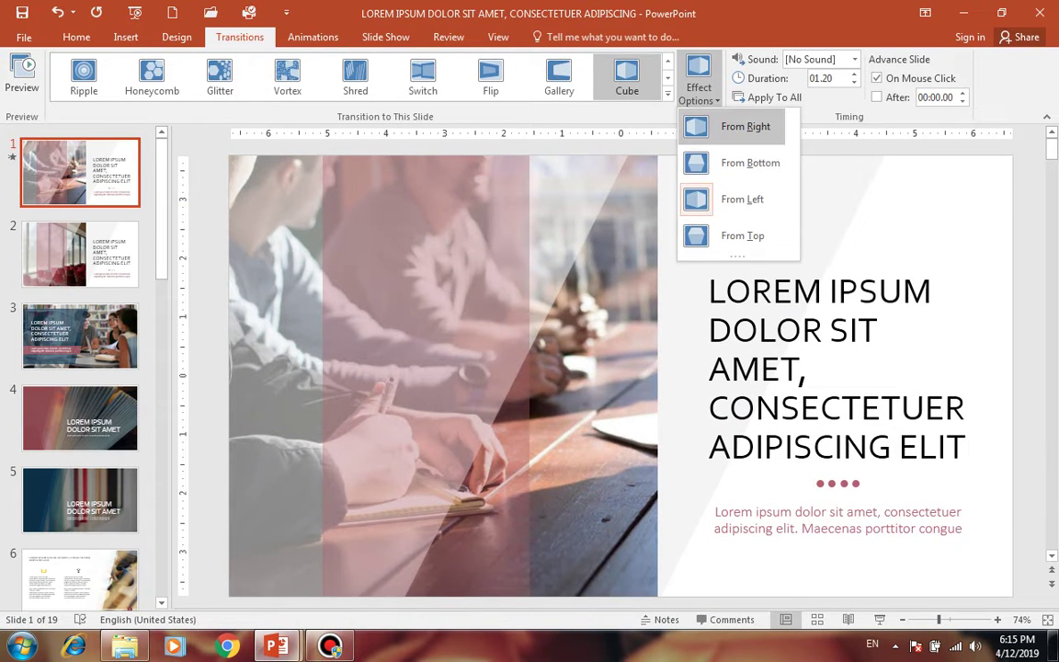
pyautogui.click(745, 126)
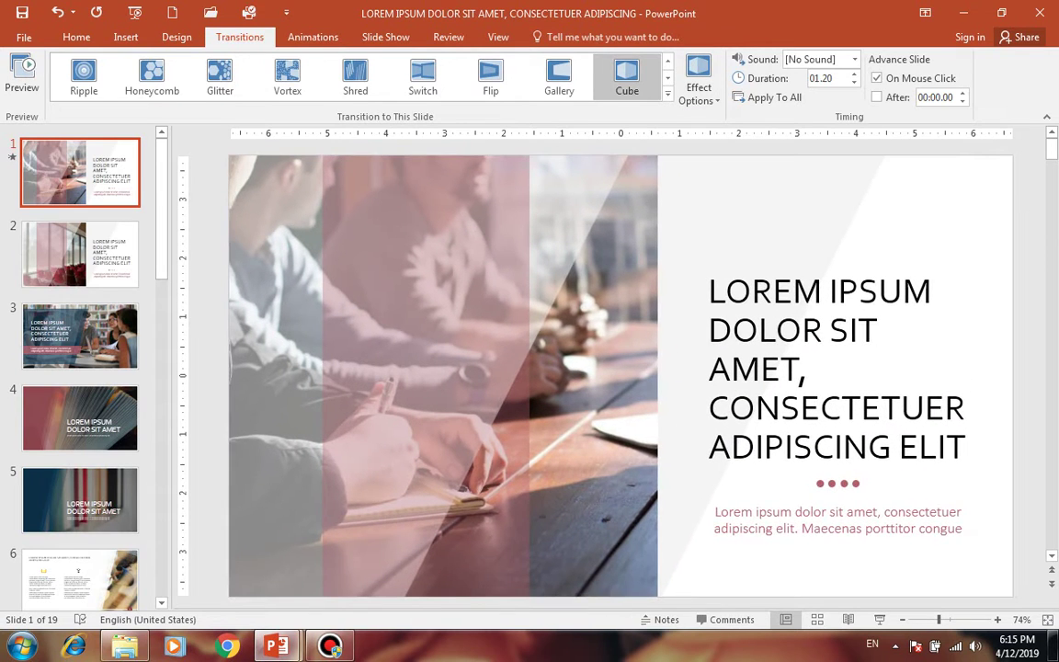
pyautogui.click(667, 96)
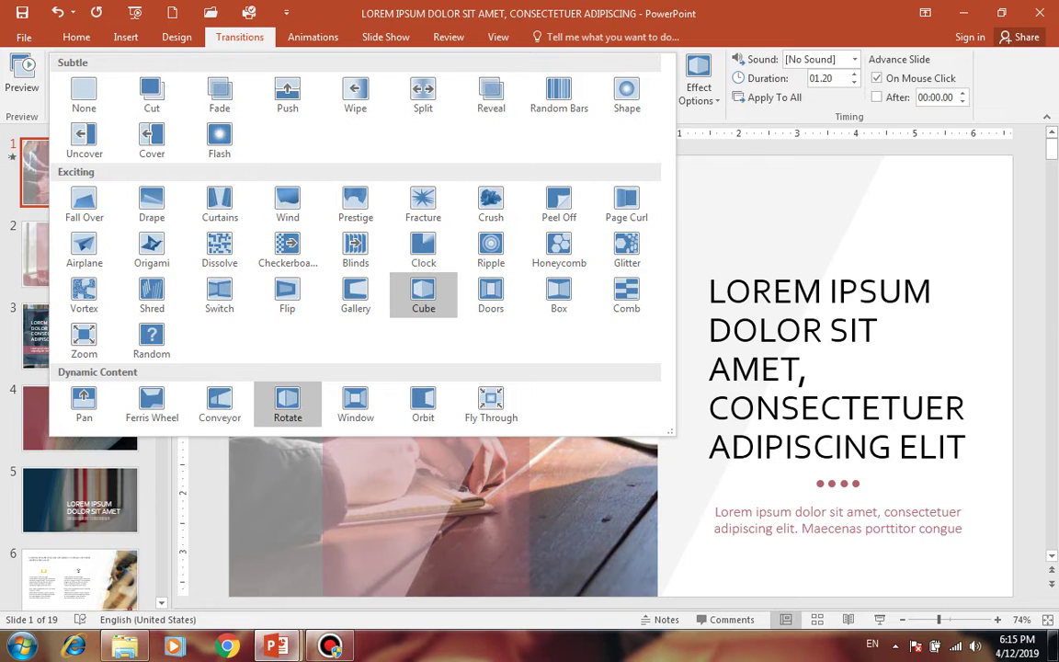
# Give slide 1 a Rotate transition from the left and apply it to every slide.
pyautogui.click(287, 404)
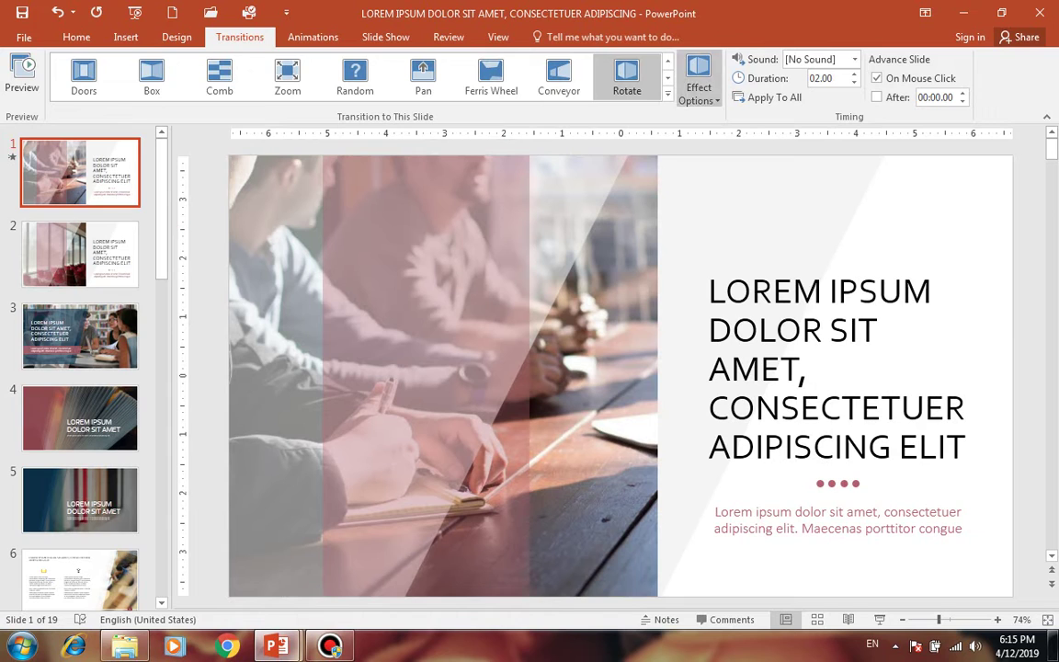
pyautogui.click(698, 87)
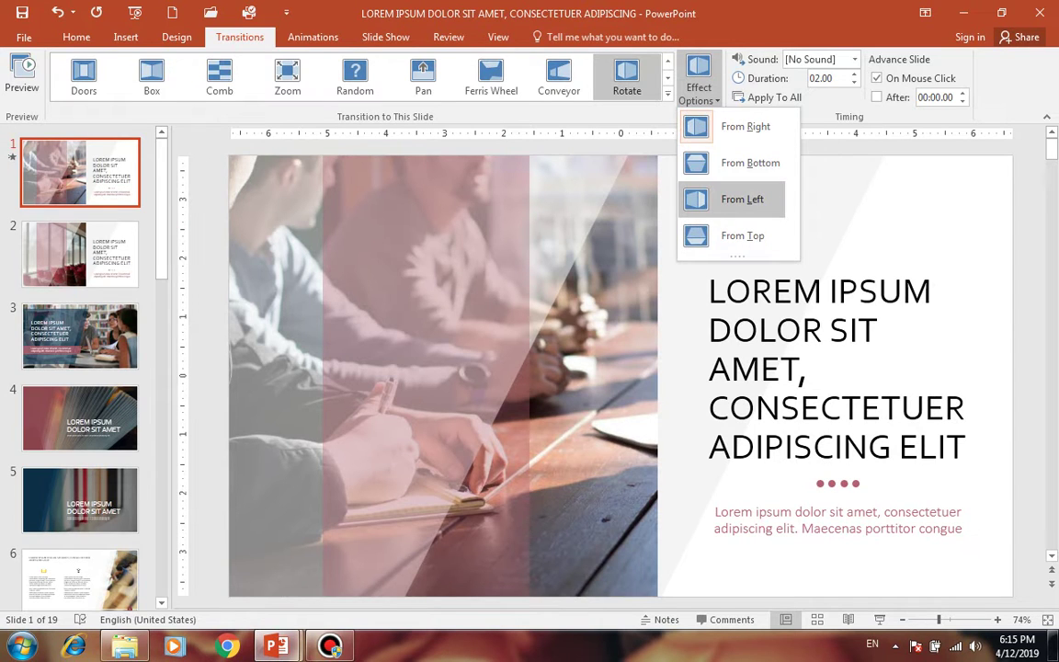
pyautogui.click(741, 198)
pyautogui.write('01.6')
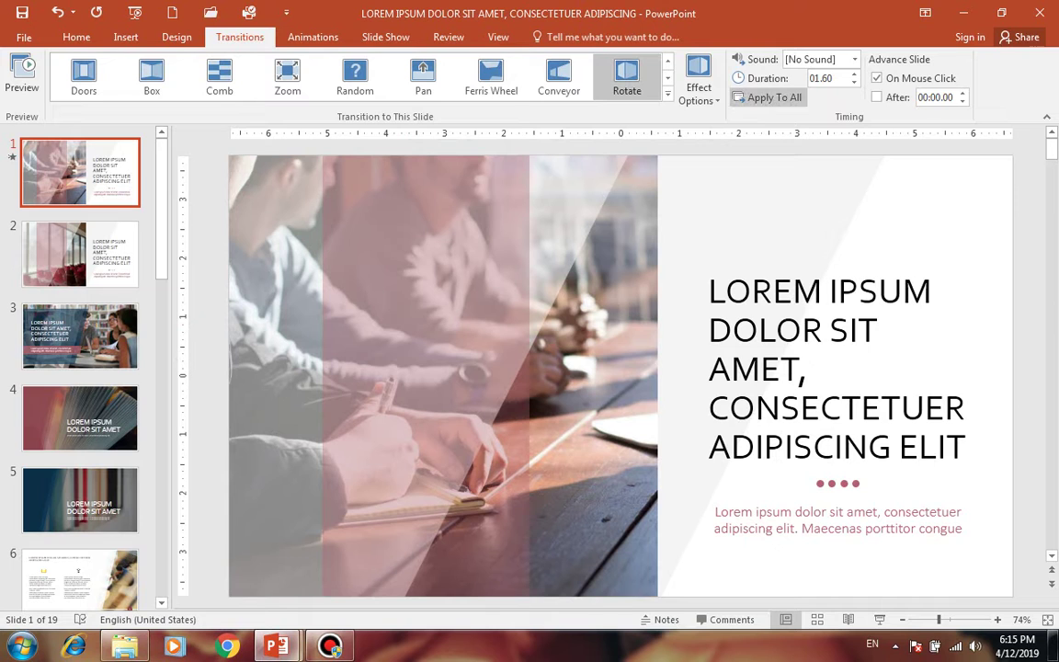
pyautogui.click(772, 98)
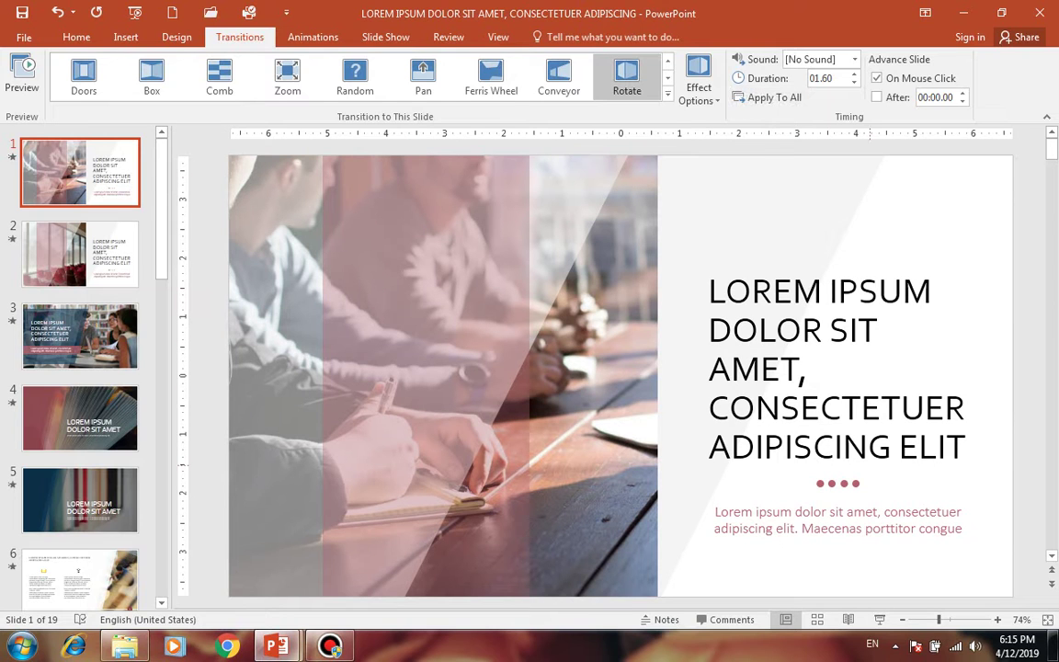
# Play the slide show to check the Rotate transitions, exiting at slide 5.
pyautogui.press('F5')
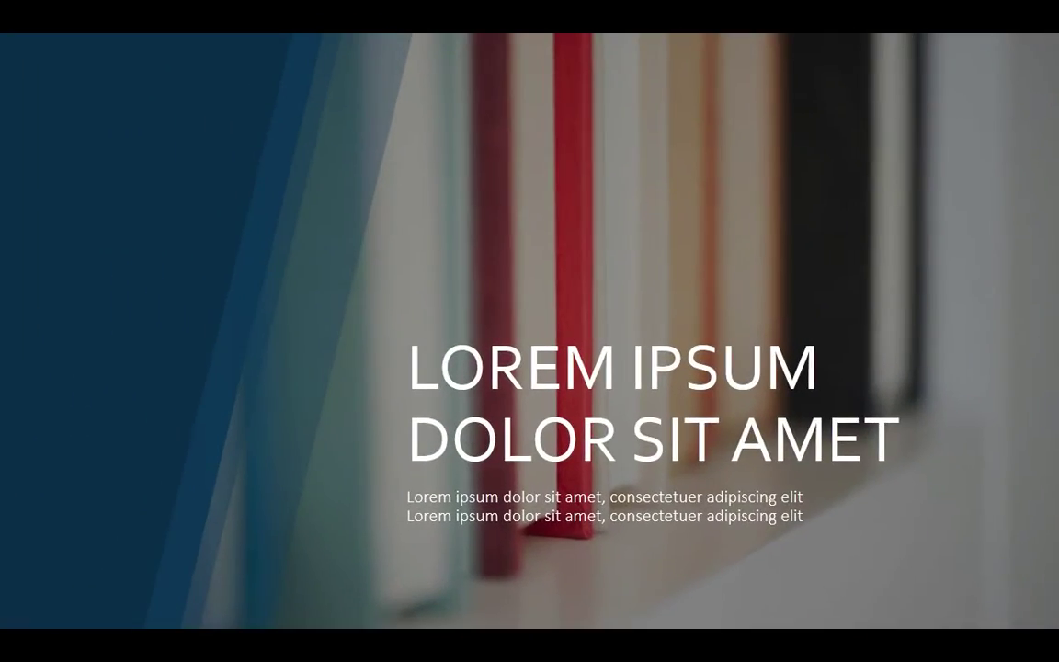
pyautogui.press('Escape')
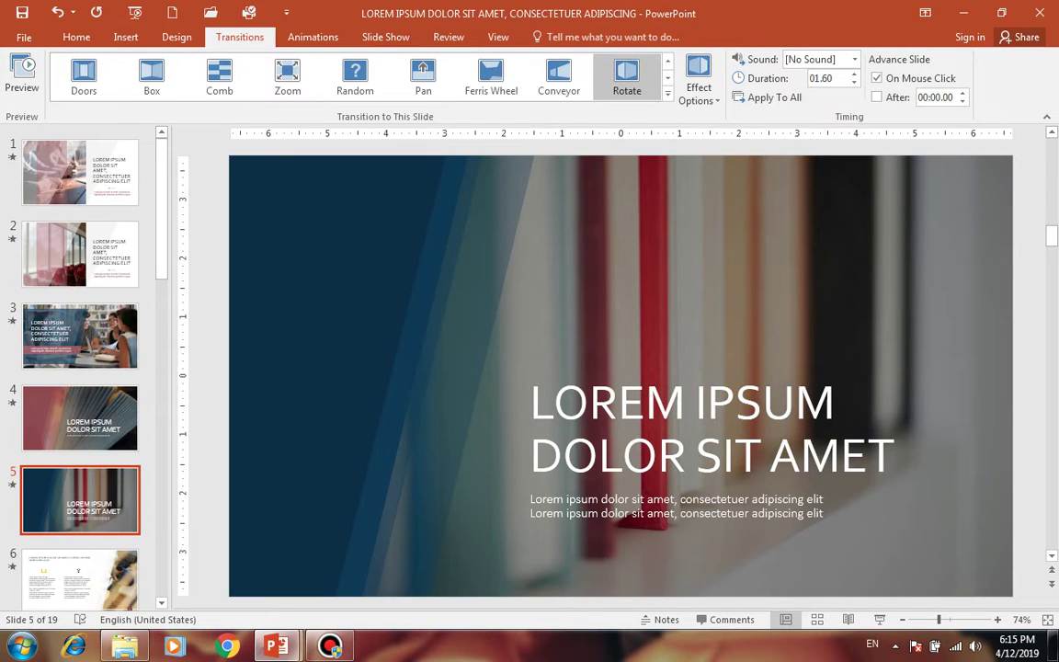
# Give slide 5's transition the Wind sound, then select slide 1.
pyautogui.click(853, 59)
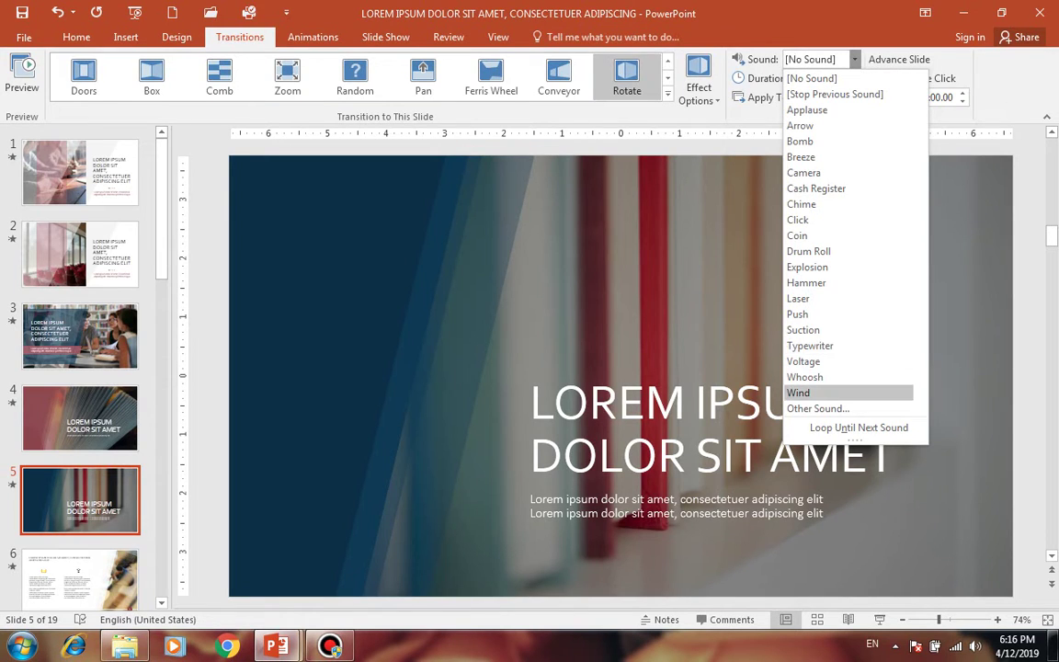
pyautogui.click(798, 392)
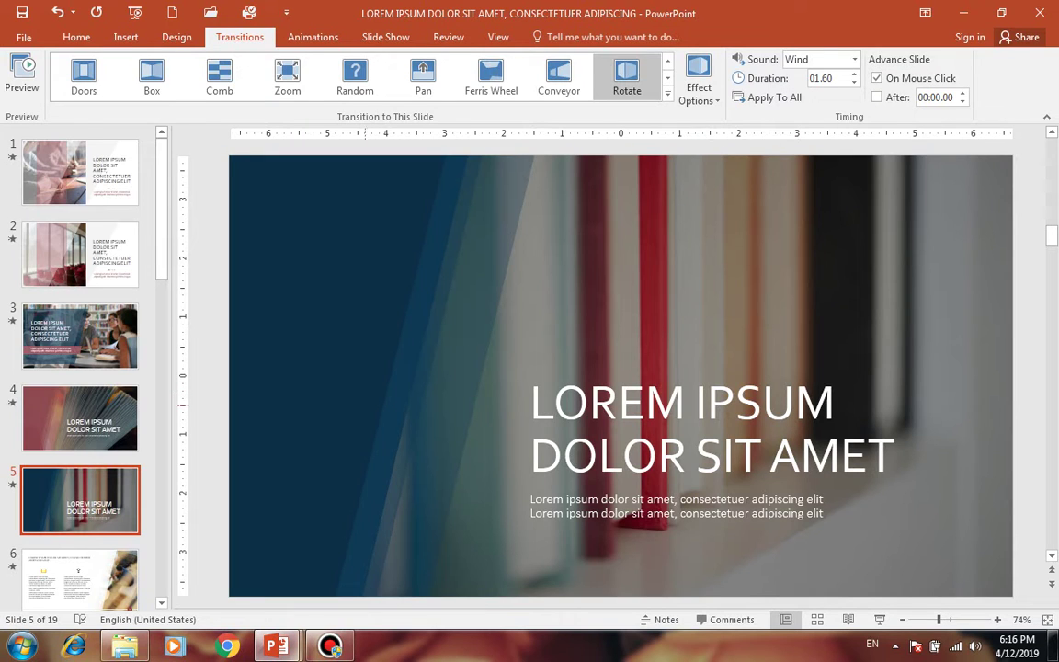
pyautogui.click(80, 172)
pyautogui.click(21, 73)
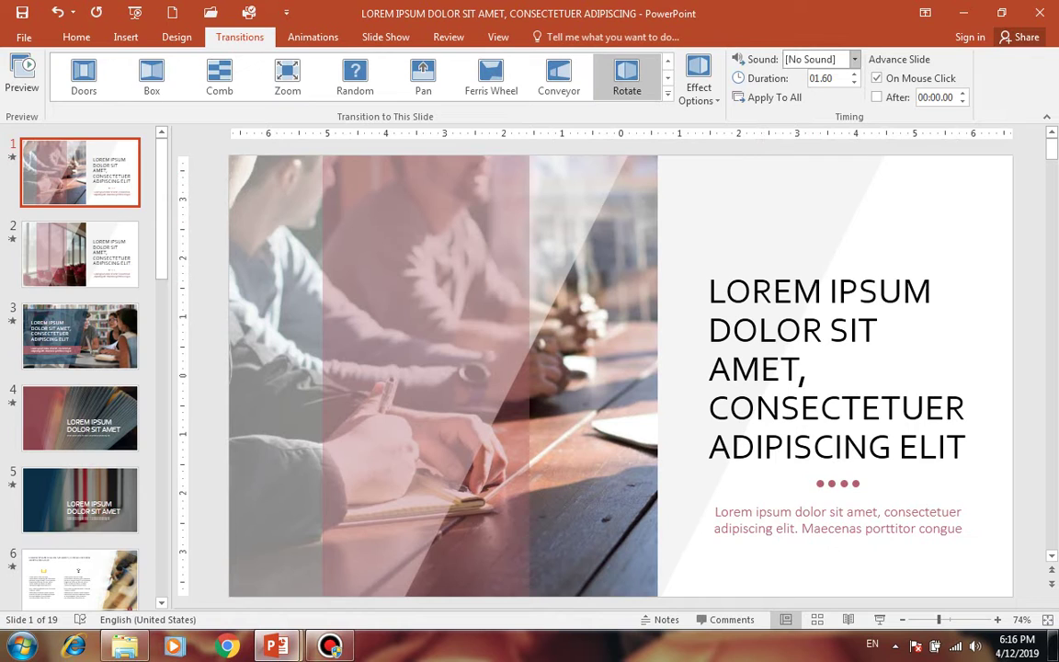
# Set slide 1's sound to Whoosh, preview it, switch to Typewriter, and test the show.
pyautogui.click(853, 58)
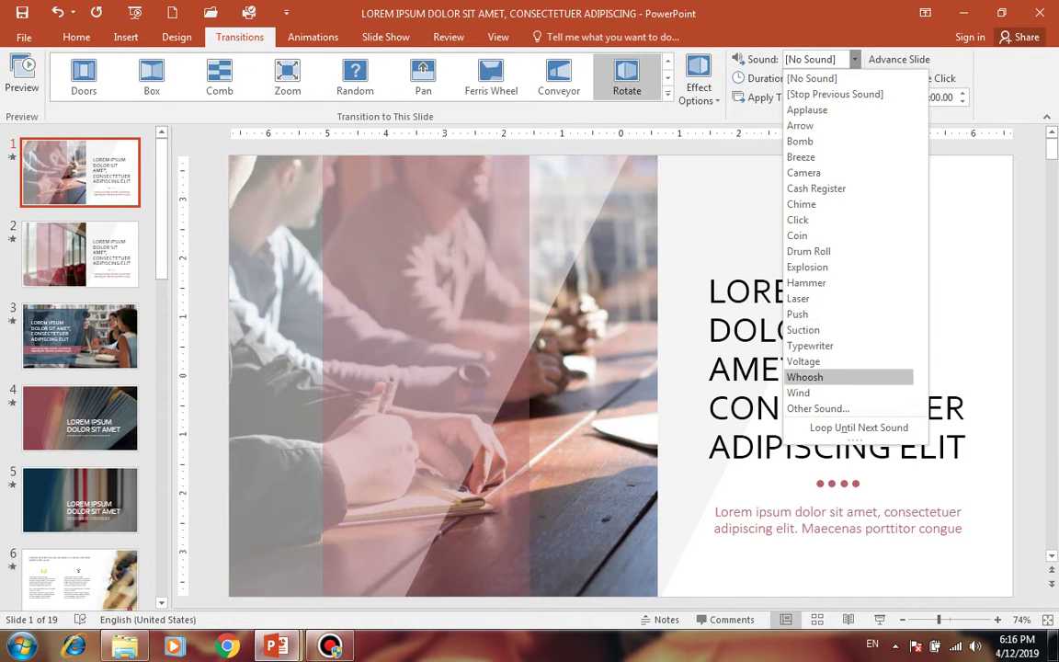
pyautogui.click(809, 377)
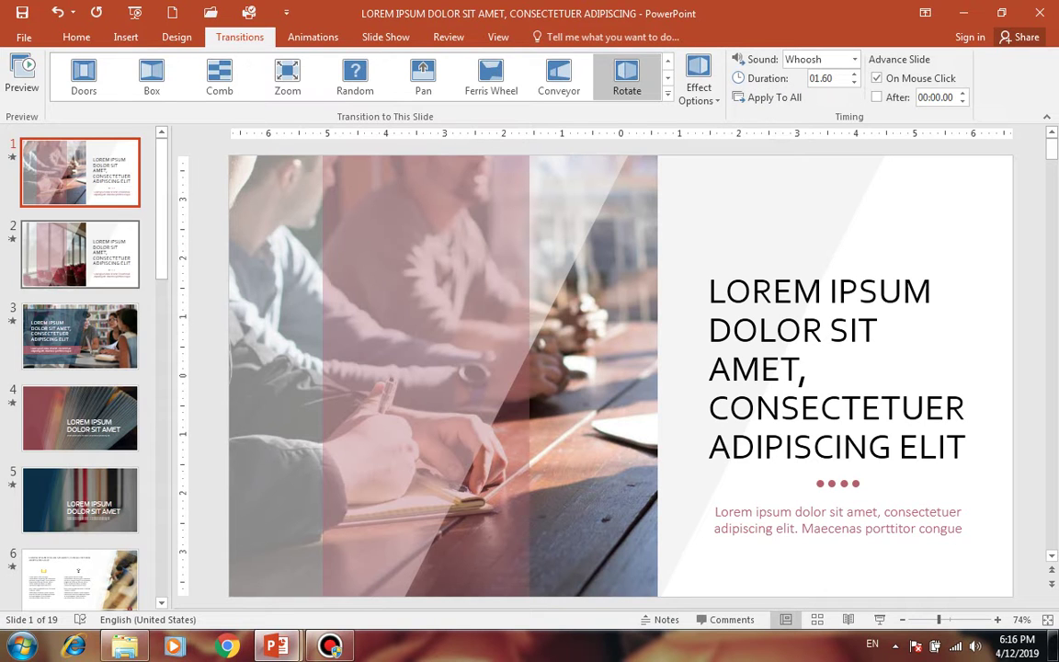
pyautogui.click(22, 73)
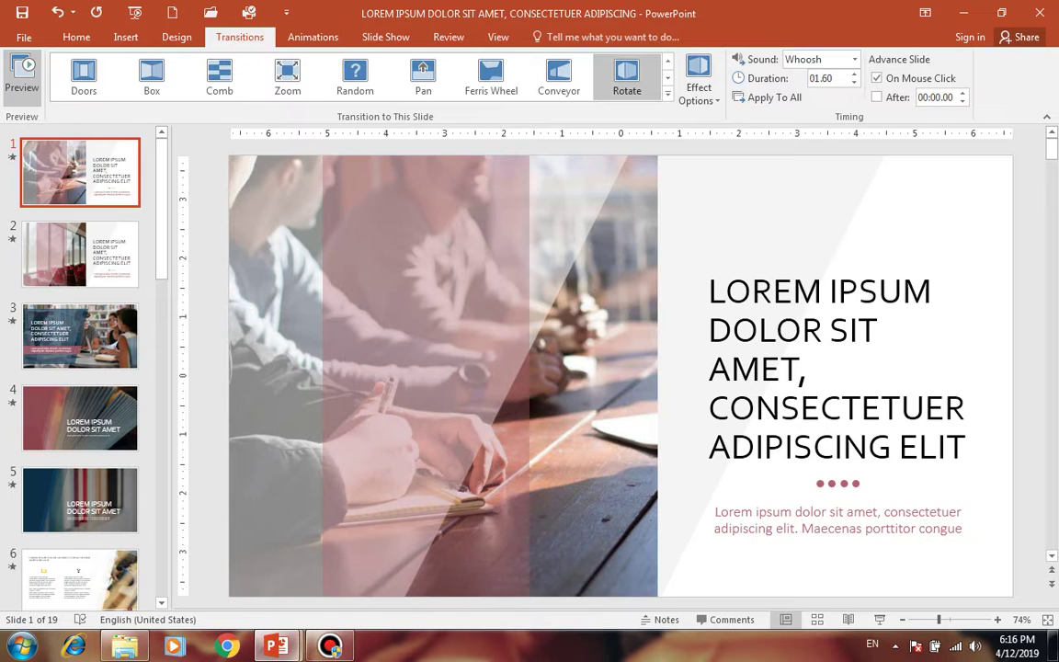
pyautogui.click(854, 59)
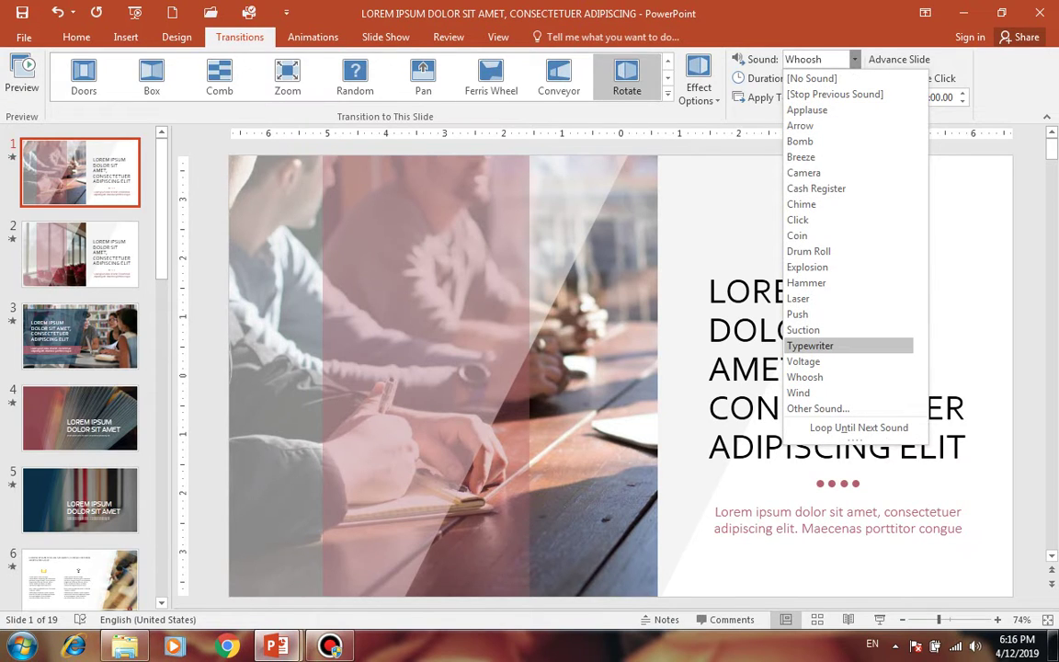
pyautogui.click(810, 345)
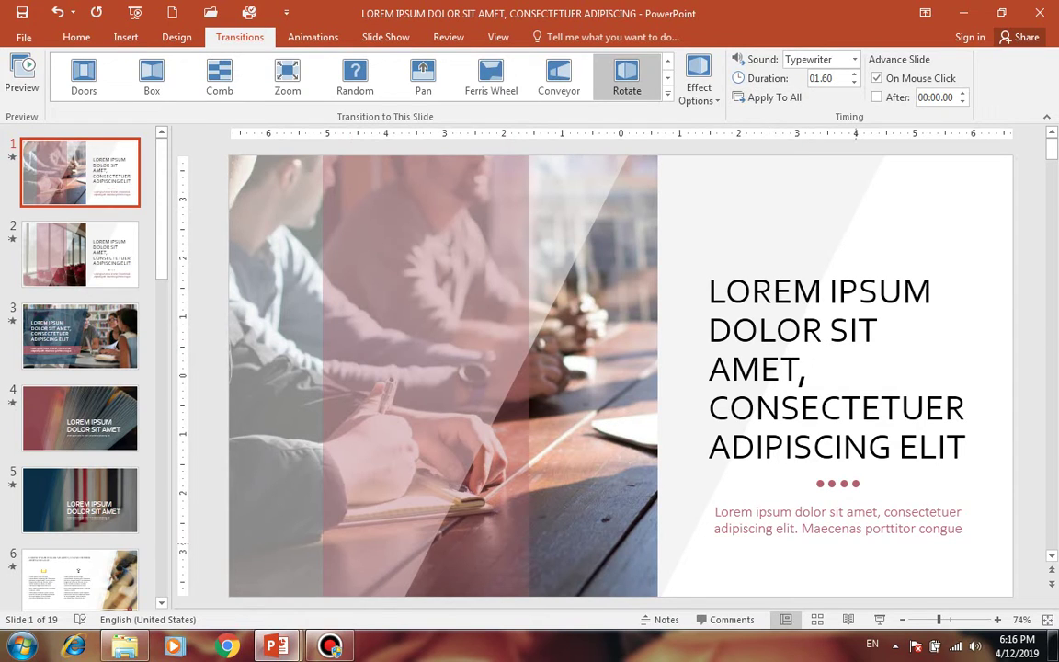
pyautogui.press('F5')
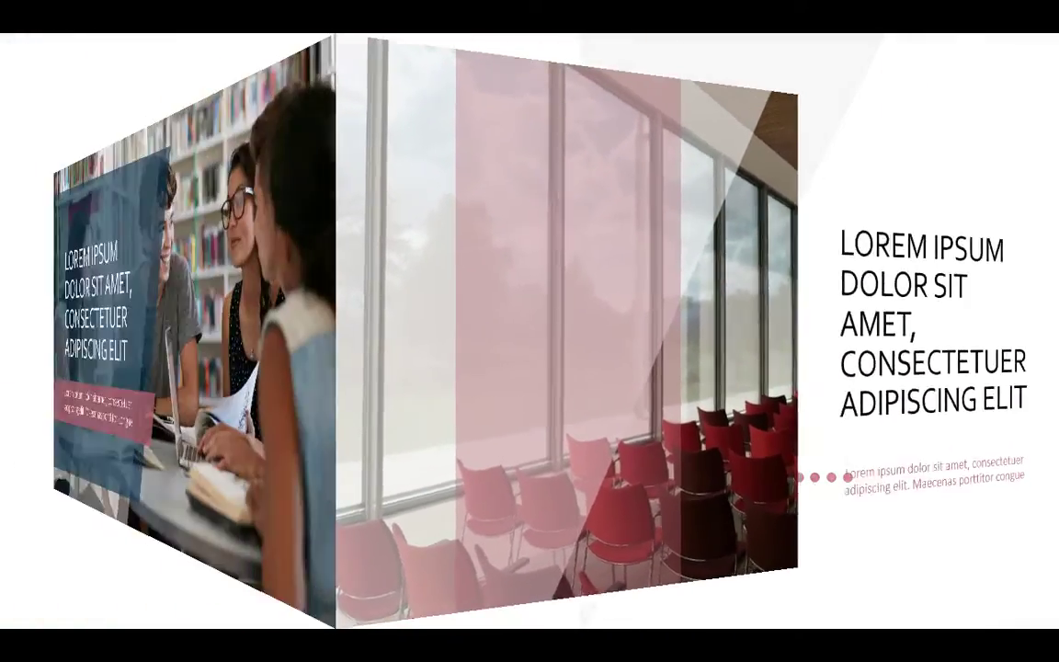
pyautogui.press('Escape')
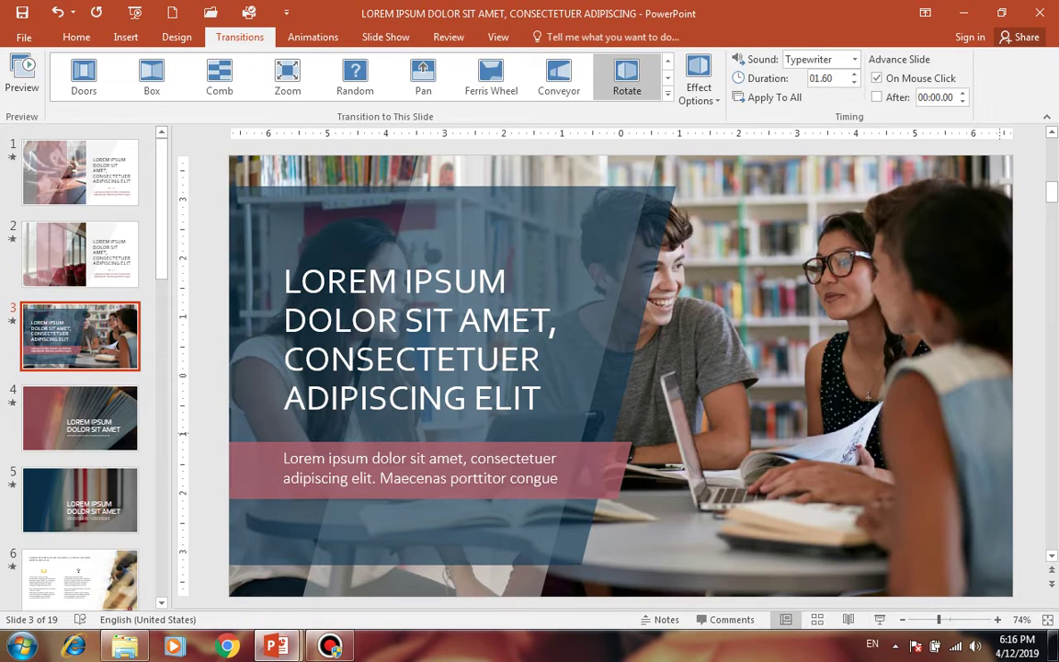
# Give slide 3's transition the Suction sound and test it in the slide show.
pyautogui.click(818, 59)
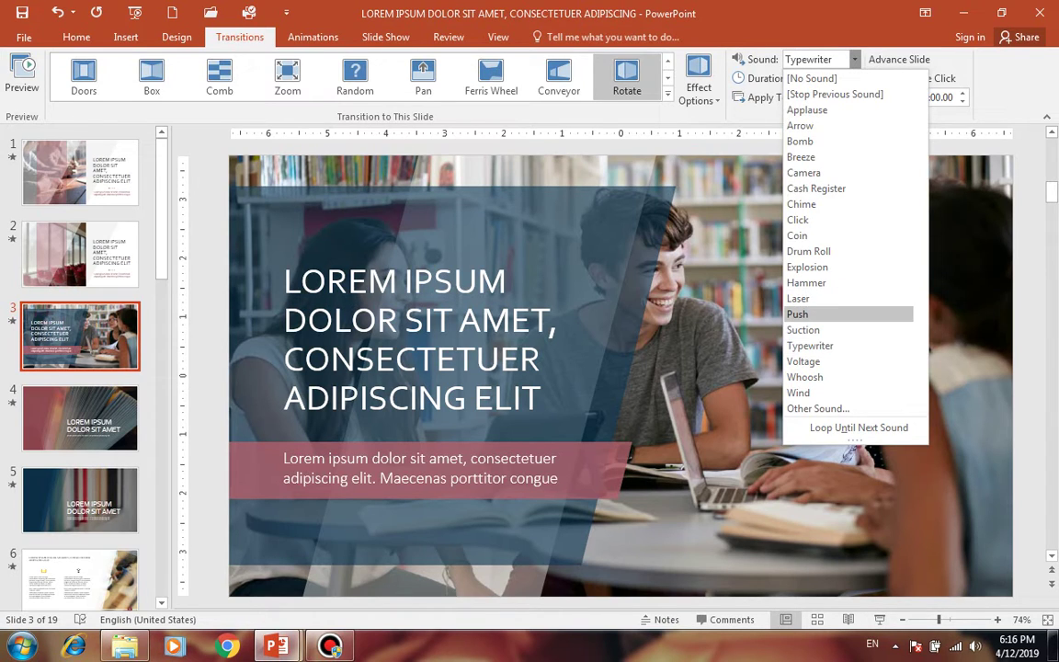
pyautogui.click(803, 329)
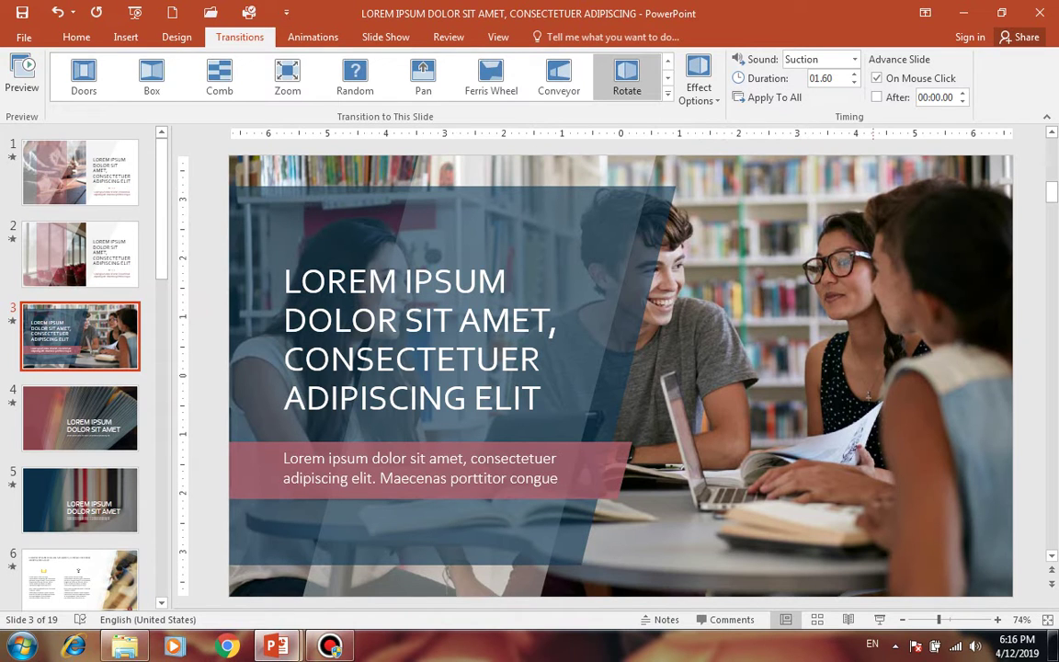
pyautogui.click(880, 619)
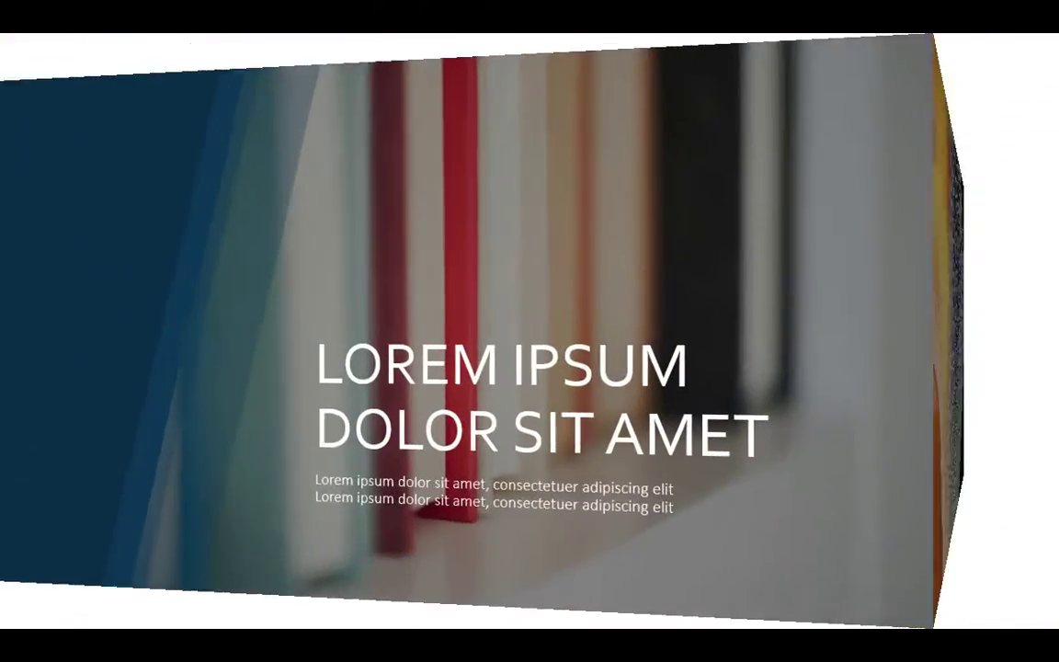
pyautogui.press('Escape')
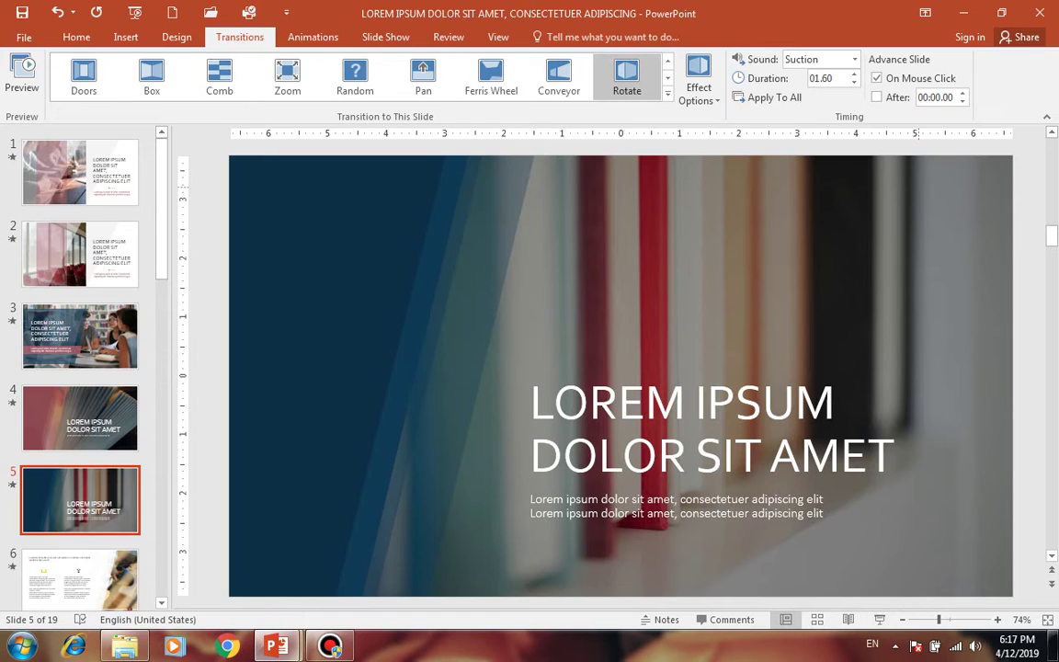
# Give slide 5 the Camera sound and play the show through slides 6 and 7.
pyautogui.click(854, 59)
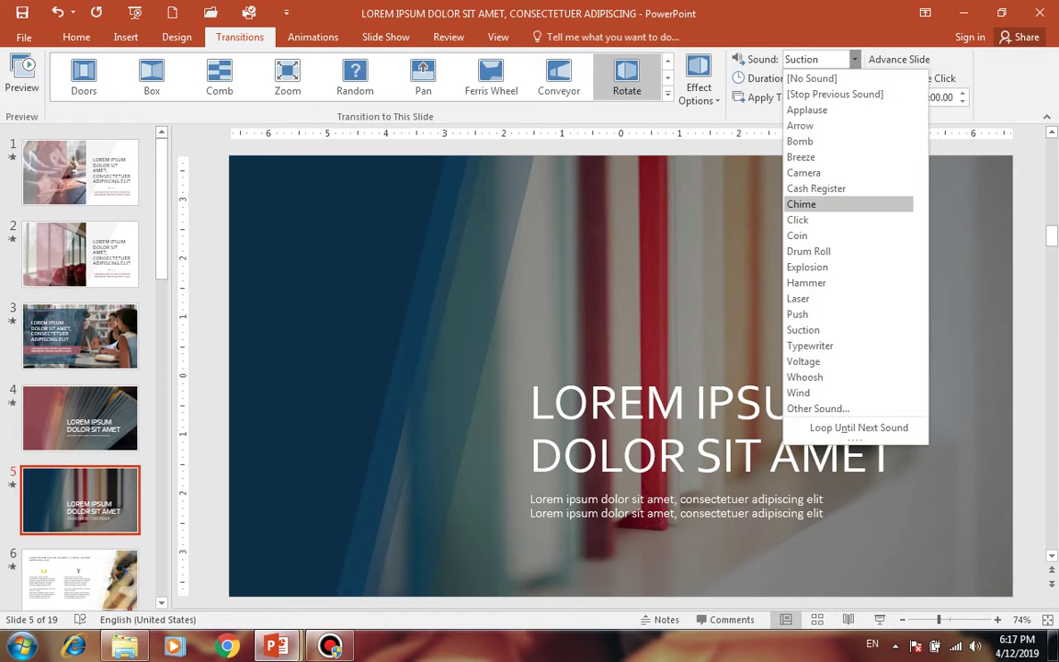
pyautogui.click(808, 173)
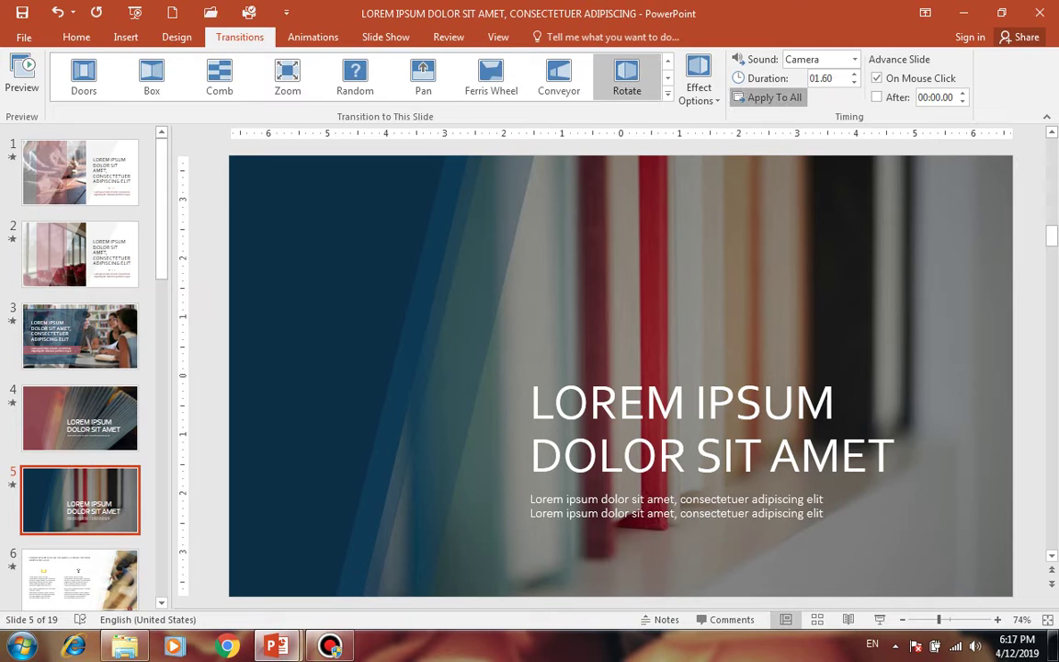
pyautogui.click(879, 619)
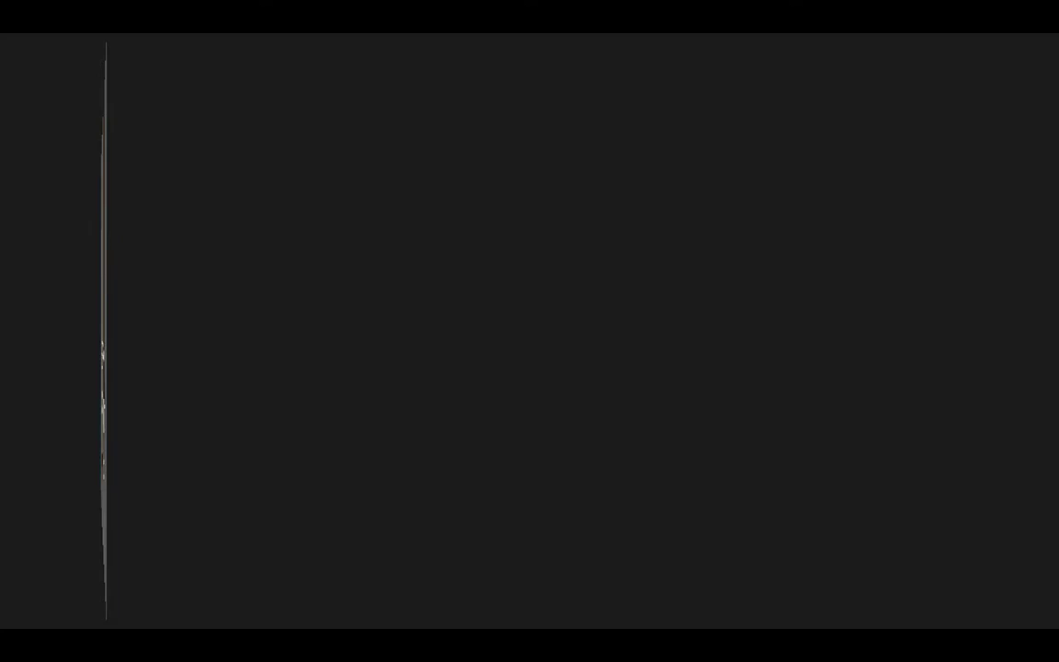
pyautogui.press('Right')
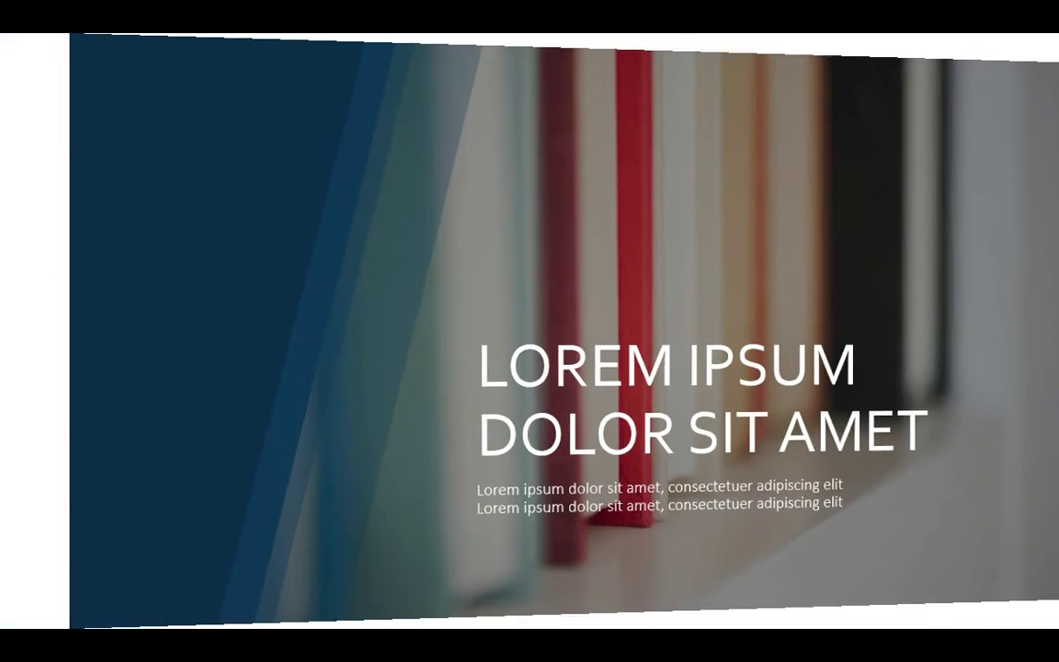
pyautogui.press('Right')
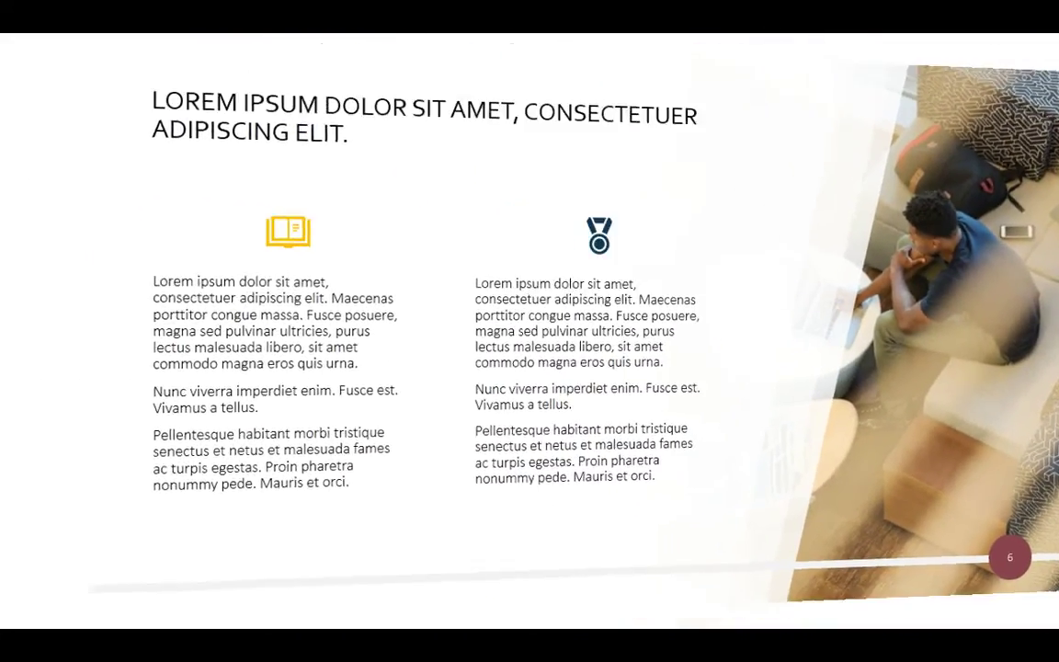
pyautogui.press('Escape')
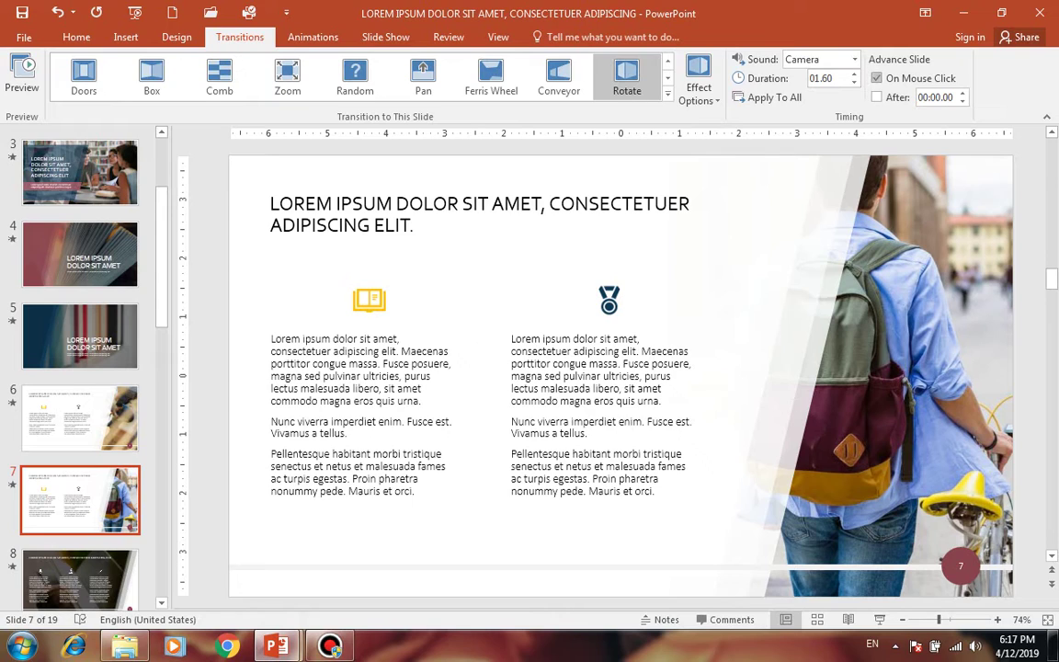
# Turn off On Mouse Click for slide 7, set its duration to 00.50, and test from slide 7.
pyautogui.click(875, 78)
pyautogui.click(821, 78)
pyautogui.press('Return')
pyautogui.press('Delete')
pyautogui.press('Return')
pyautogui.press('BackSpace')
pyautogui.write('5')
pyautogui.click(781, 375)
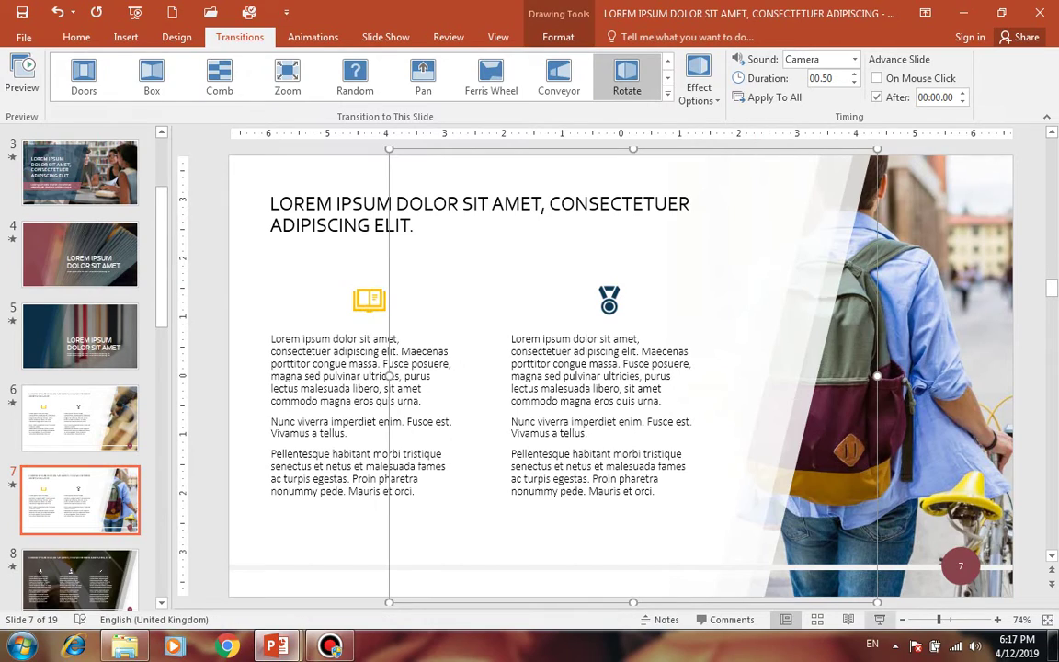
pyautogui.hotkey('shift', 'F5')
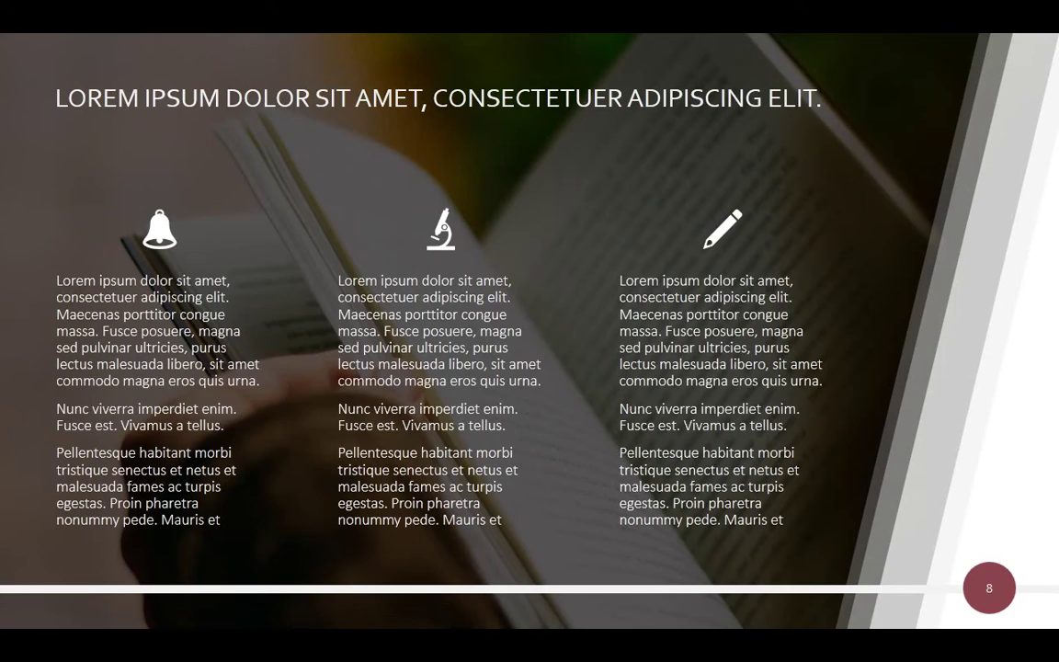
pyautogui.press('Escape')
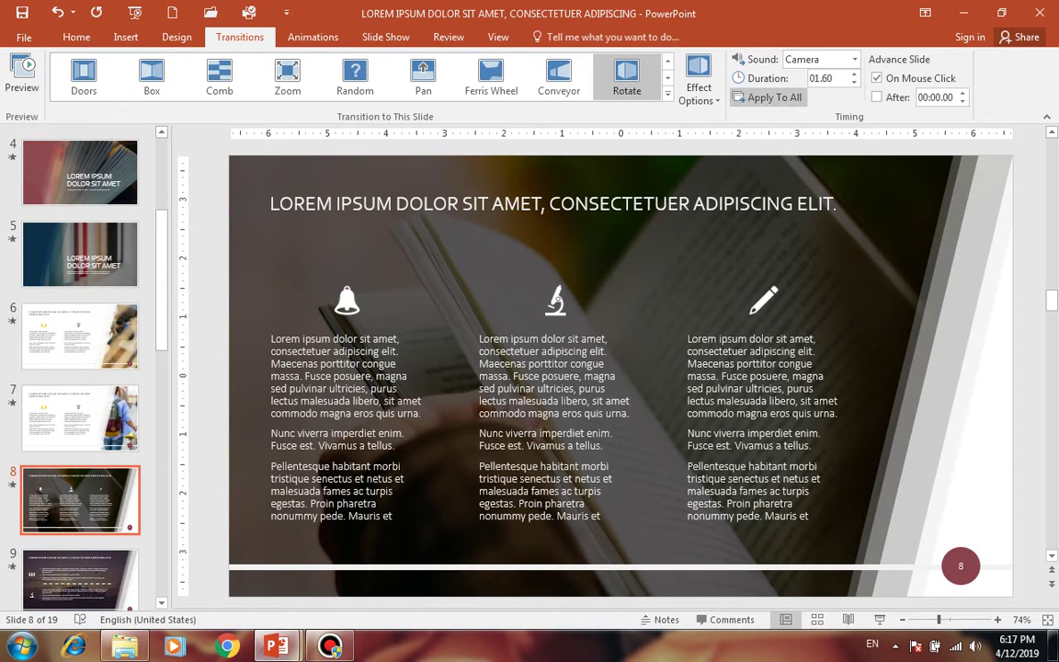
# Set slide 8's transition duration to 00.50 and apply it to all slides.
pyautogui.click(820, 79)
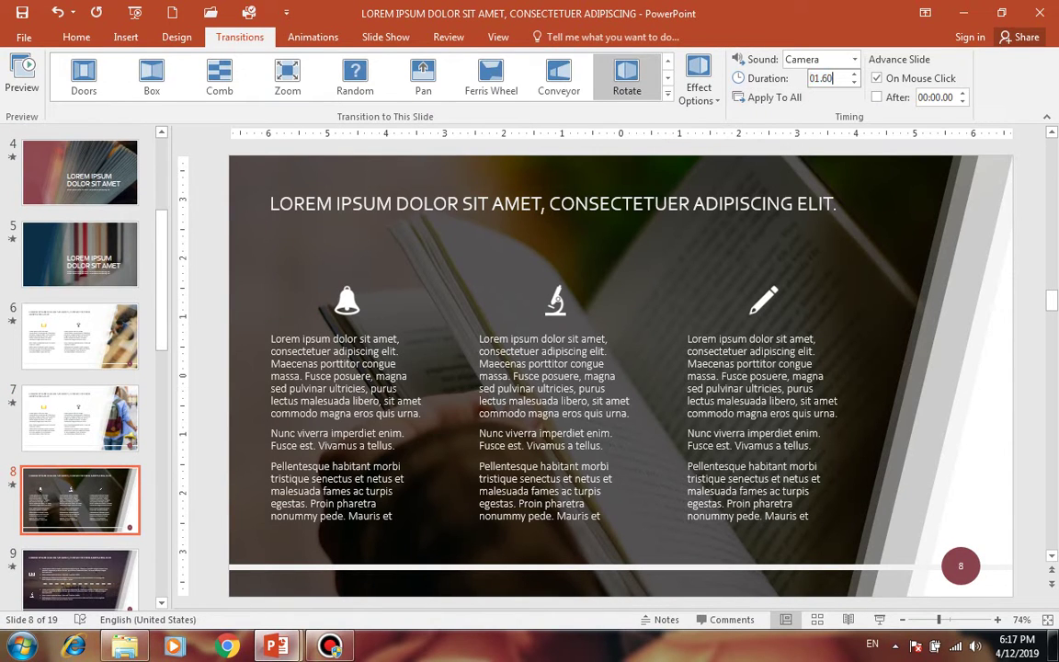
pyautogui.write('01')
pyautogui.press('BackSpace')
pyautogui.write('0')
pyautogui.write('.5')
pyautogui.press('Return')
pyautogui.press('Tab')
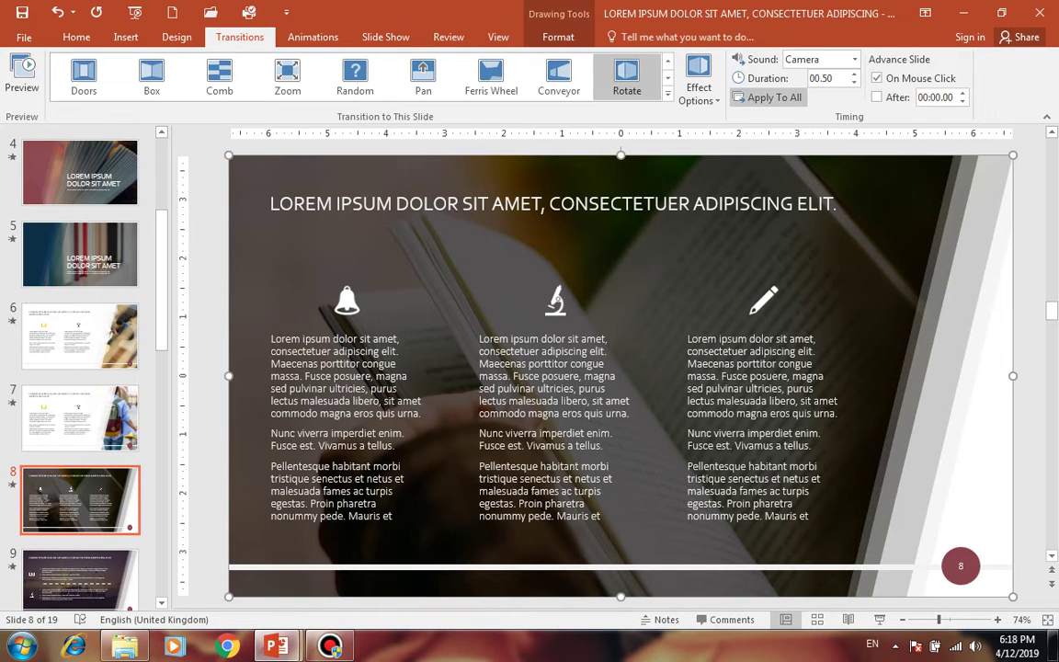
pyautogui.press('Return')
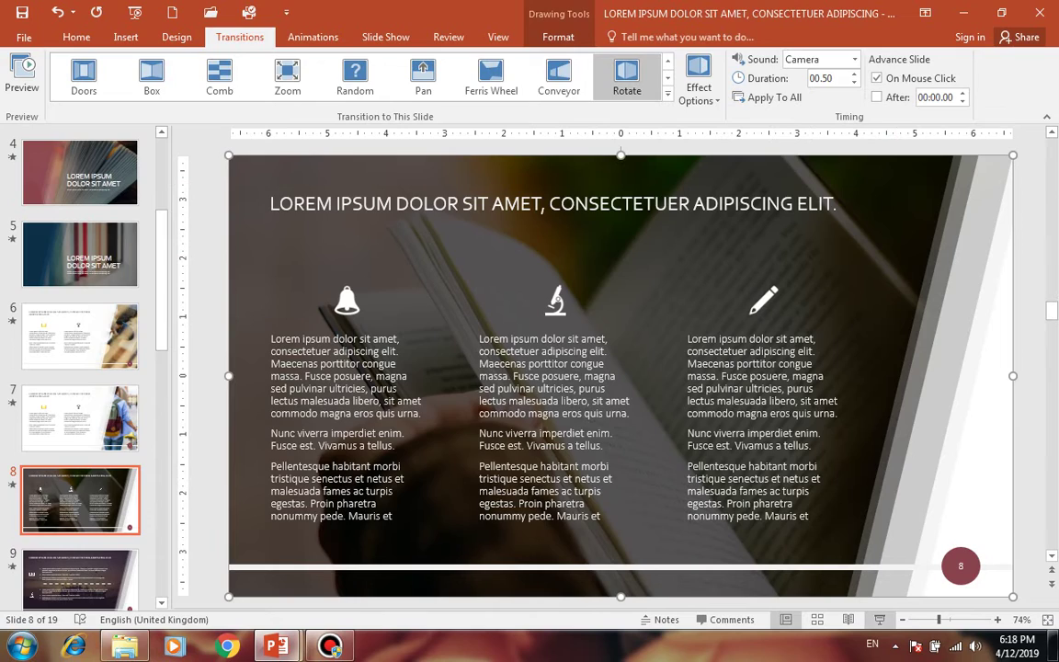
# Preview the slide show from slide 8 into slide 9, then exit.
pyautogui.hotkey('shift', 'F5')
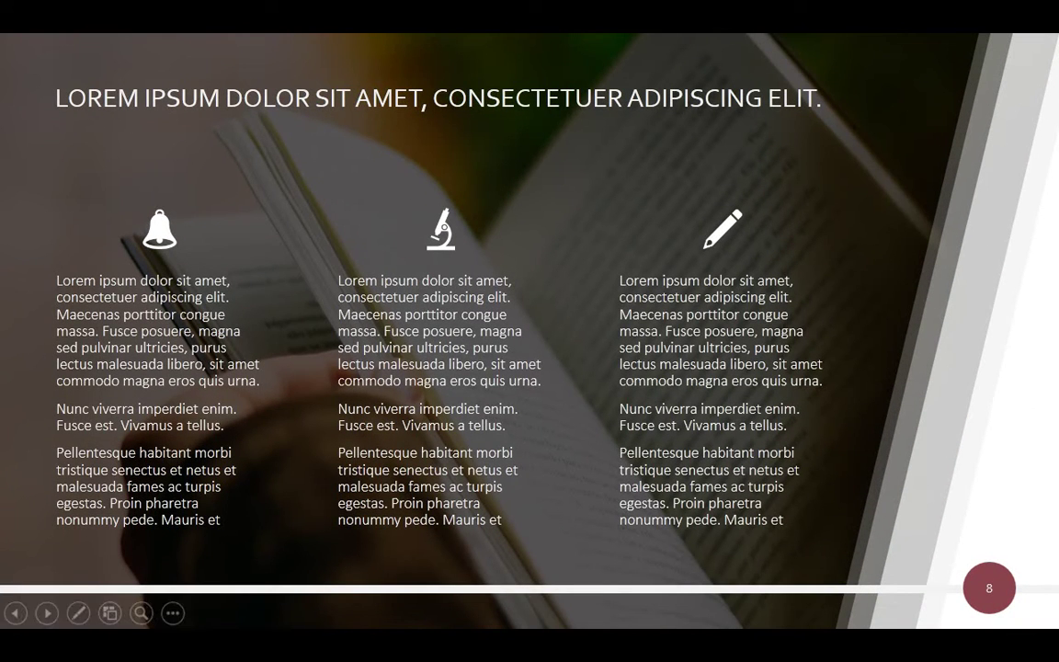
pyautogui.press('Right')
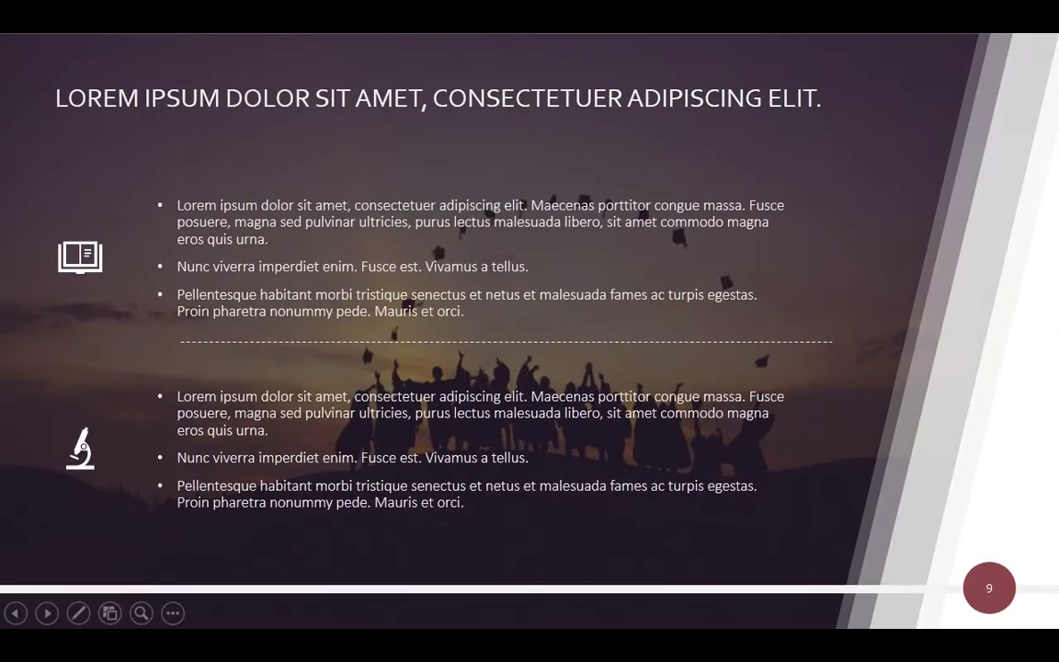
pyautogui.press('Escape')
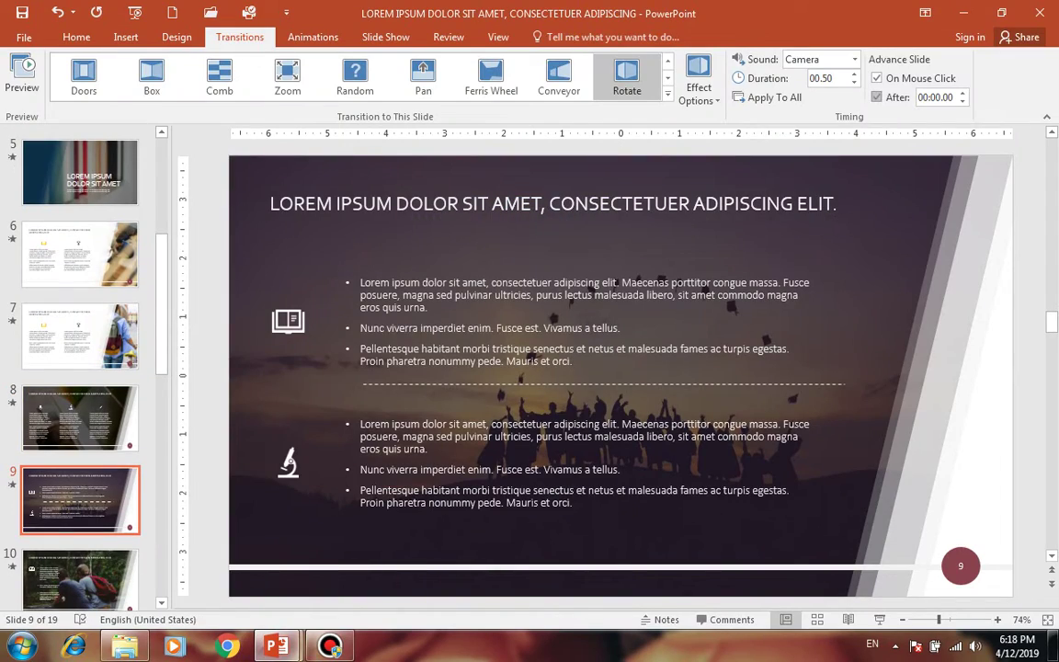
# Make slide 9 advance automatically after 00:05.00 instead of on a click.
pyautogui.click(876, 96)
pyautogui.click(875, 78)
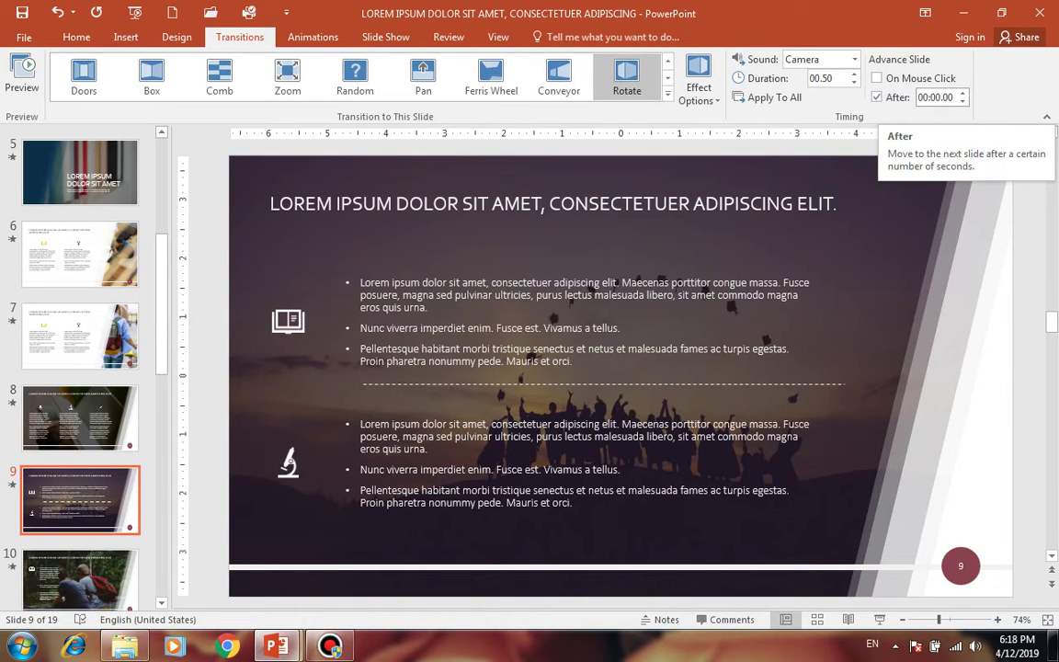
pyautogui.click(935, 96)
pyautogui.click(838, 85)
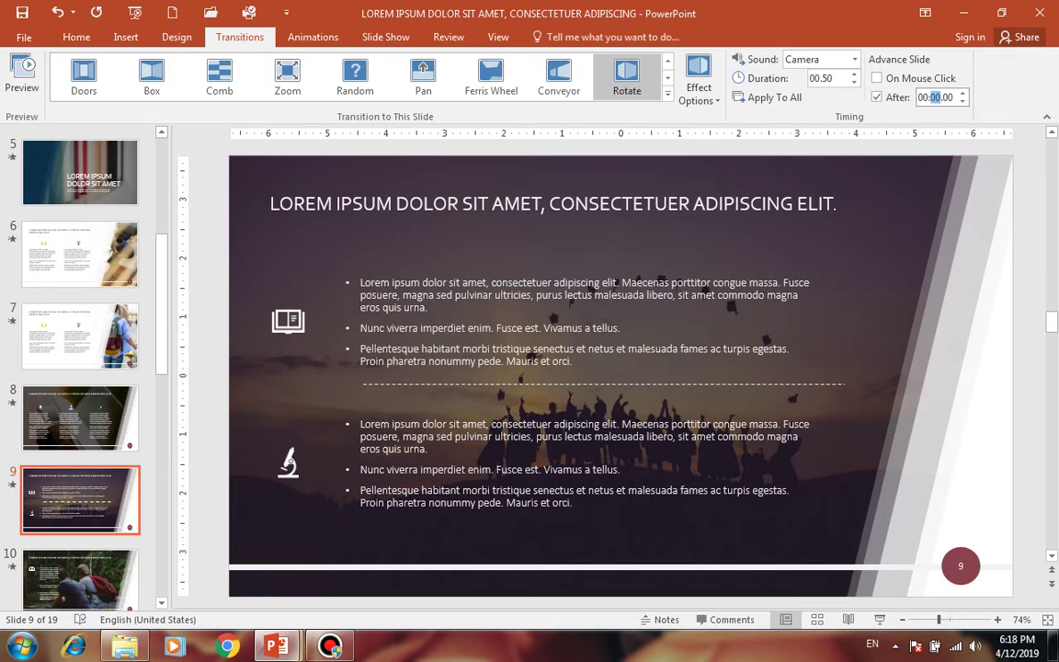
pyautogui.press('BackSpace')
pyautogui.press('BackSpace')
pyautogui.press('BackSpace')
pyautogui.press('BackSpace')
pyautogui.write('5')
pyautogui.press('Return')
pyautogui.write('00')
# Run the slide show from slide 9 into slide 10, then exit.
pyautogui.hotkey('shift', 'F5')
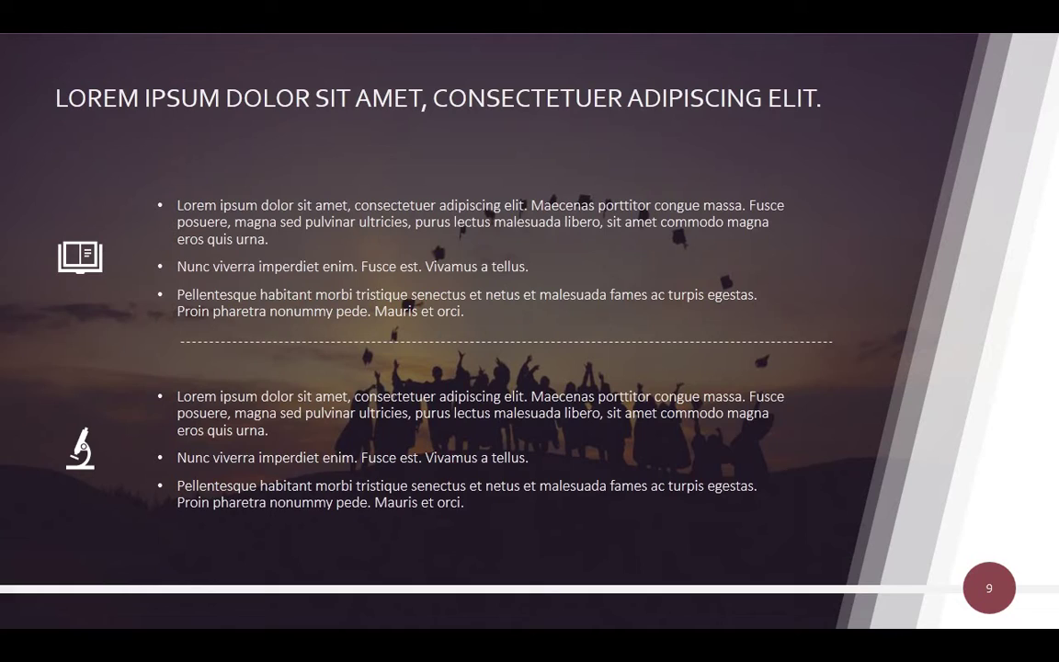
pyautogui.press('Right')
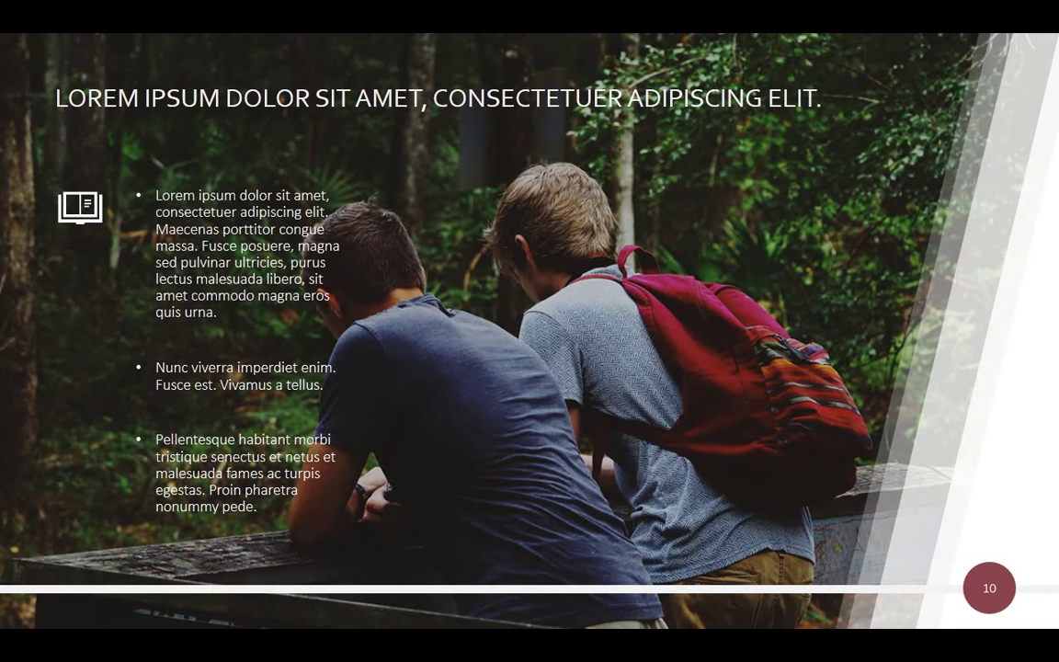
pyautogui.press('Escape')
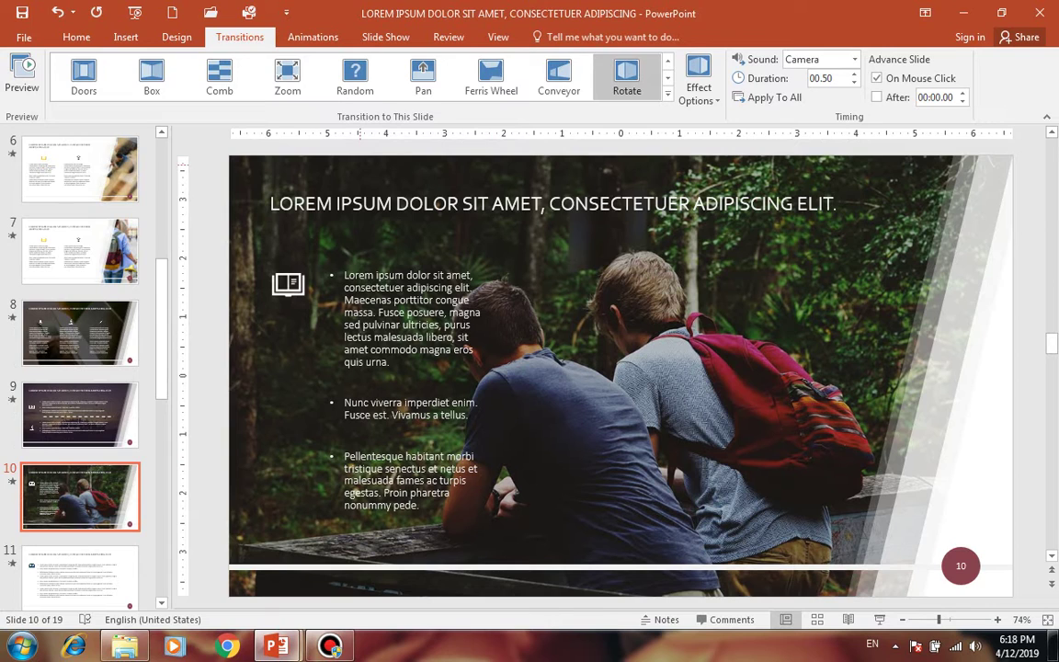
# Apply the Gallery transition to slide 10, coming from the right.
pyautogui.click(667, 94)
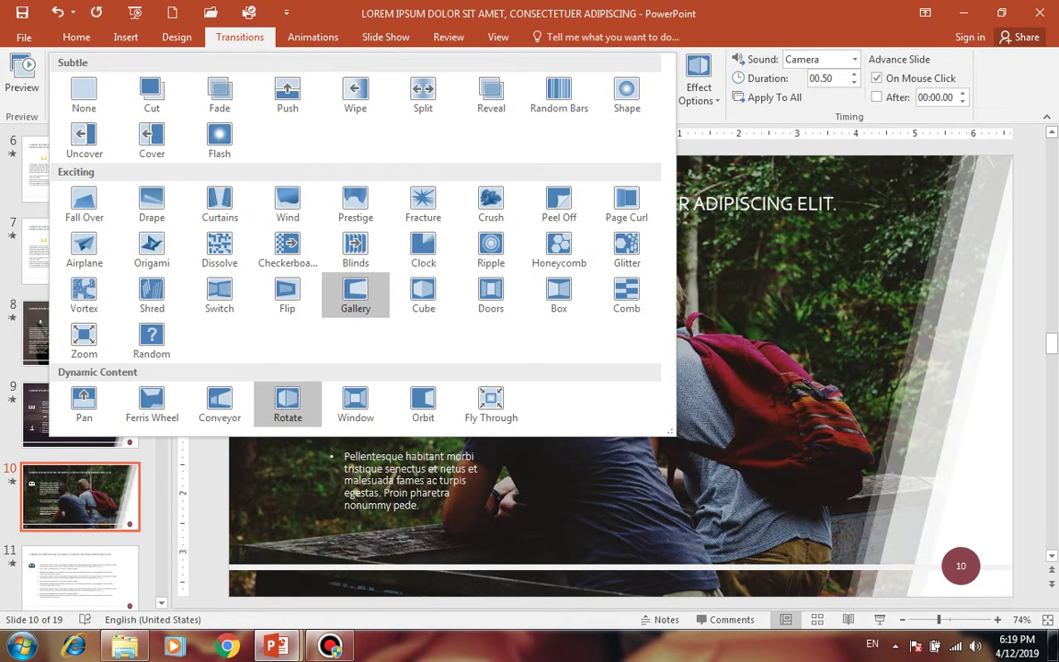
pyautogui.click(355, 295)
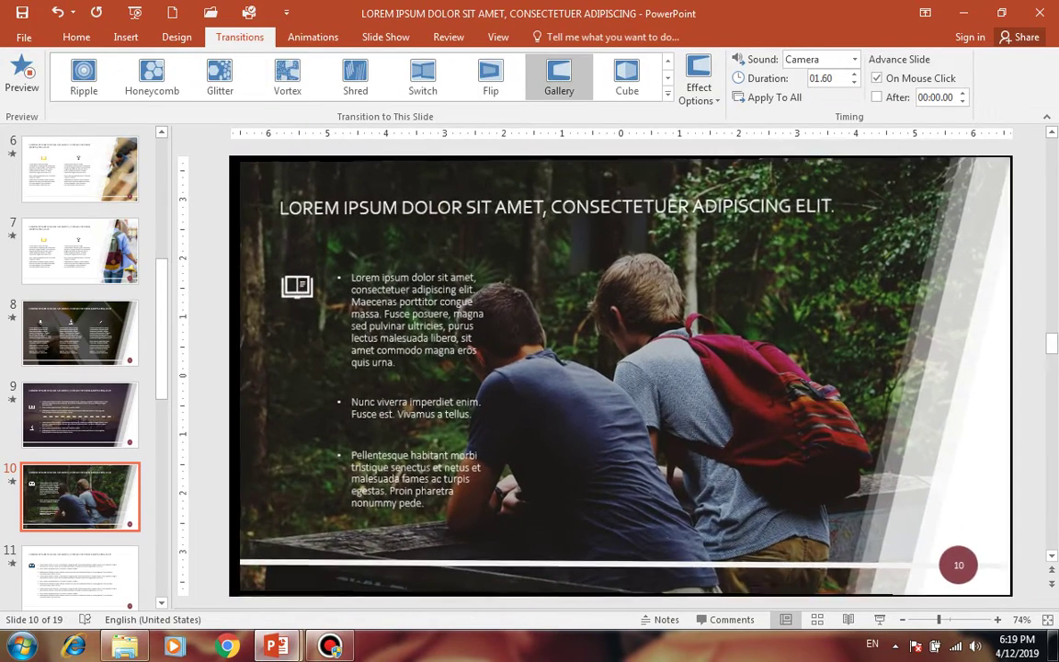
pyautogui.click(698, 87)
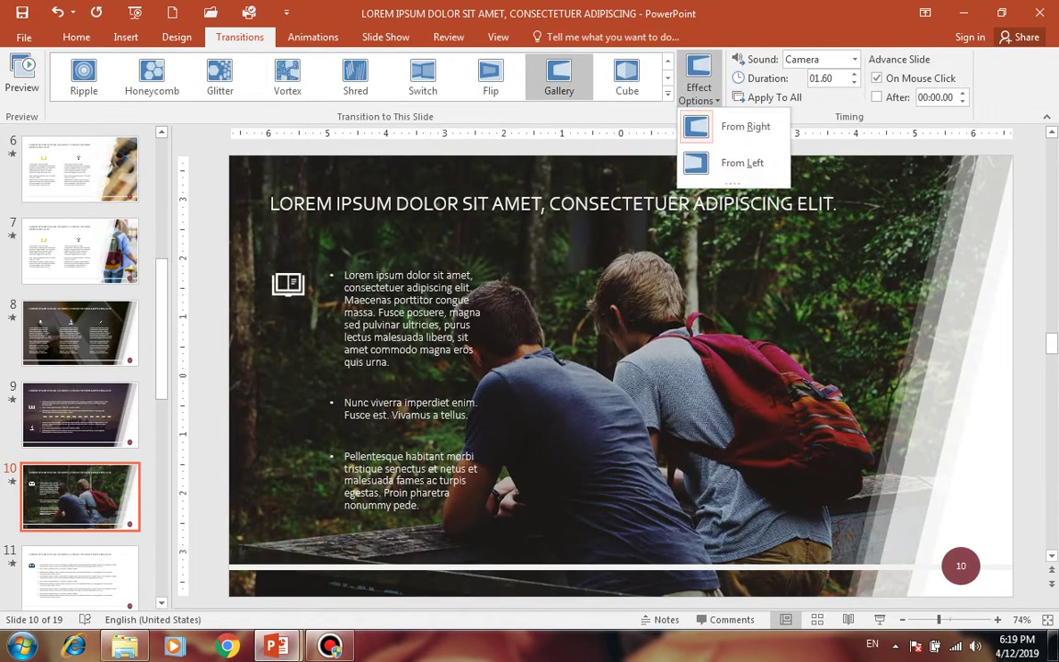
pyautogui.click(735, 127)
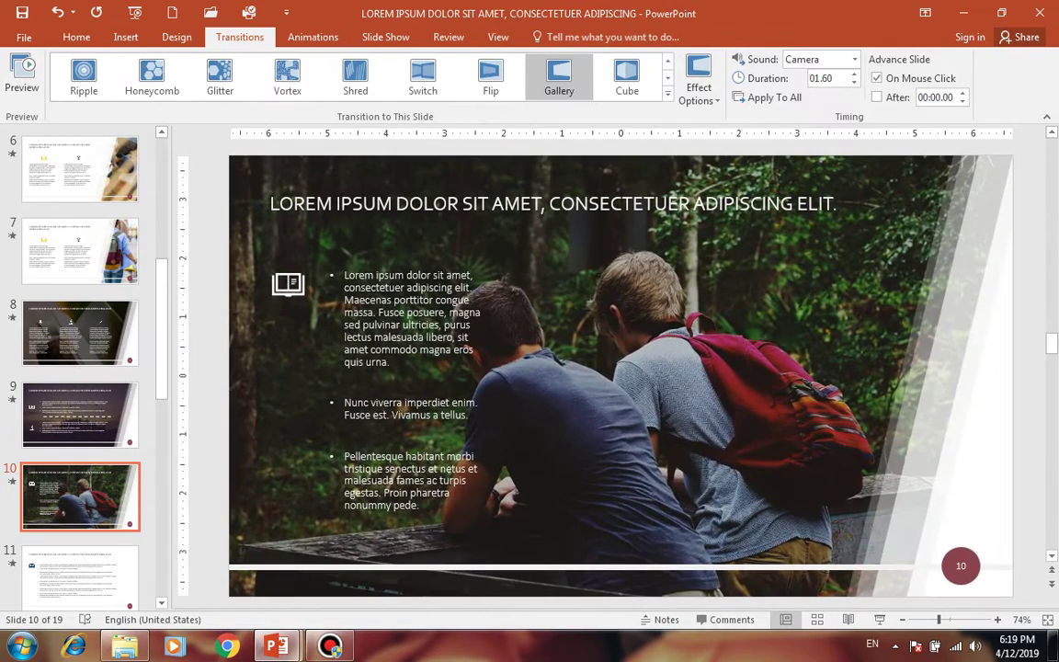
# Keep Camera sound and 01.60 duration; advance automatically after 00:00.00, not on mouse click.
pyautogui.click(854, 59)
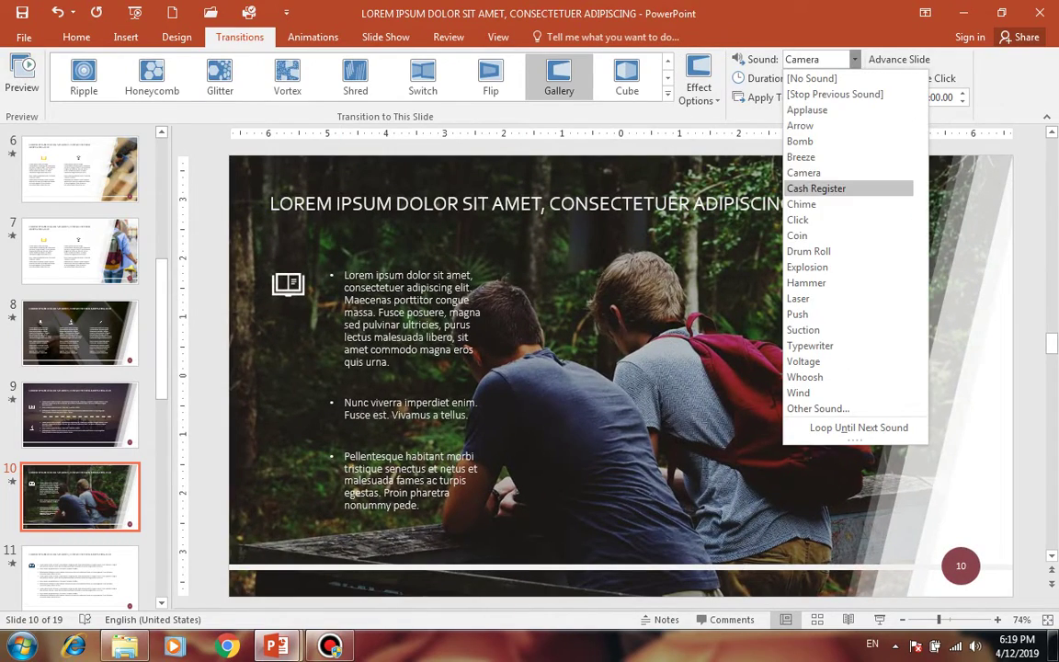
pyautogui.click(804, 172)
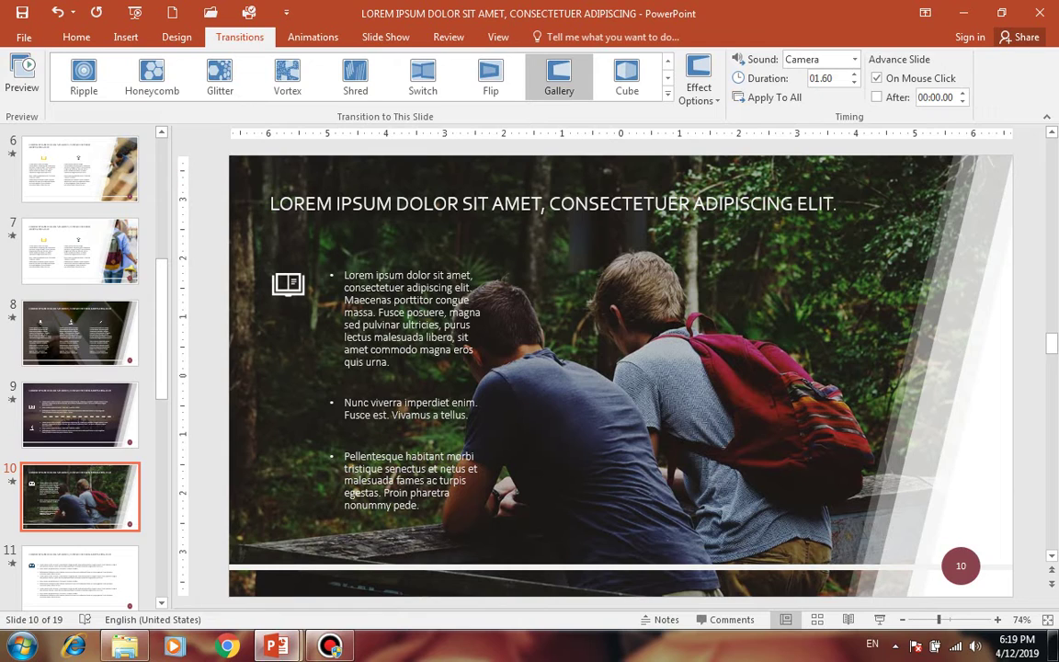
pyautogui.click(809, 78)
pyautogui.moveTo(809, 78); pyautogui.dragTo(831, 78)
pyautogui.press('Return')
pyautogui.click(877, 97)
pyautogui.click(877, 78)
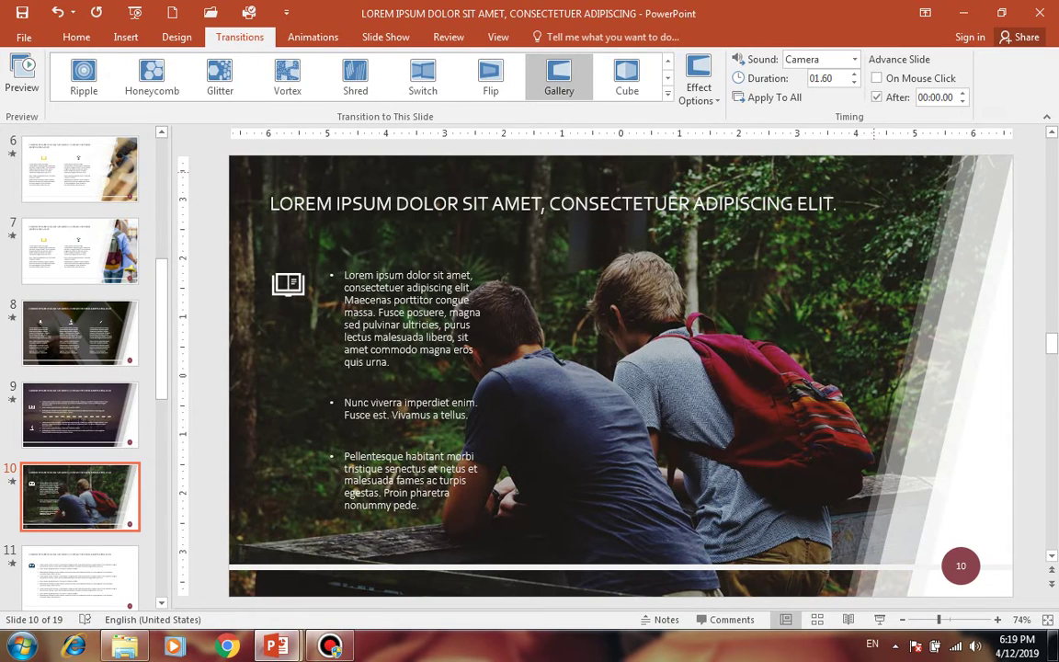